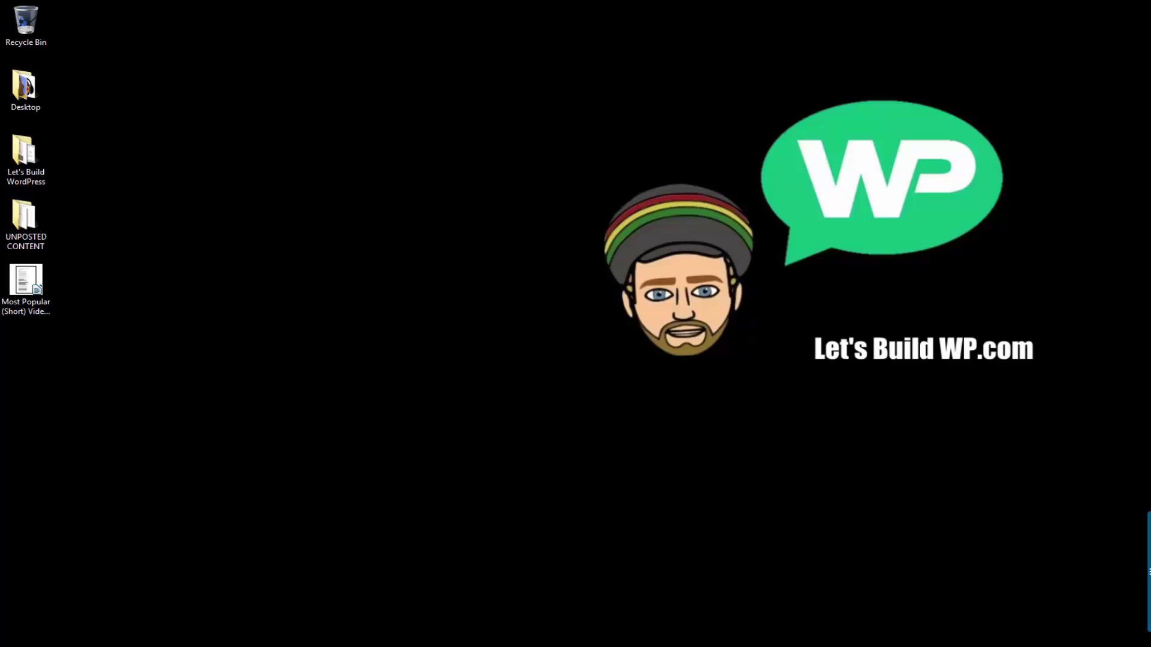
# Step: Restore the Internet Explorer window showing the Example Site home page
pyautogui.click(299, 627)
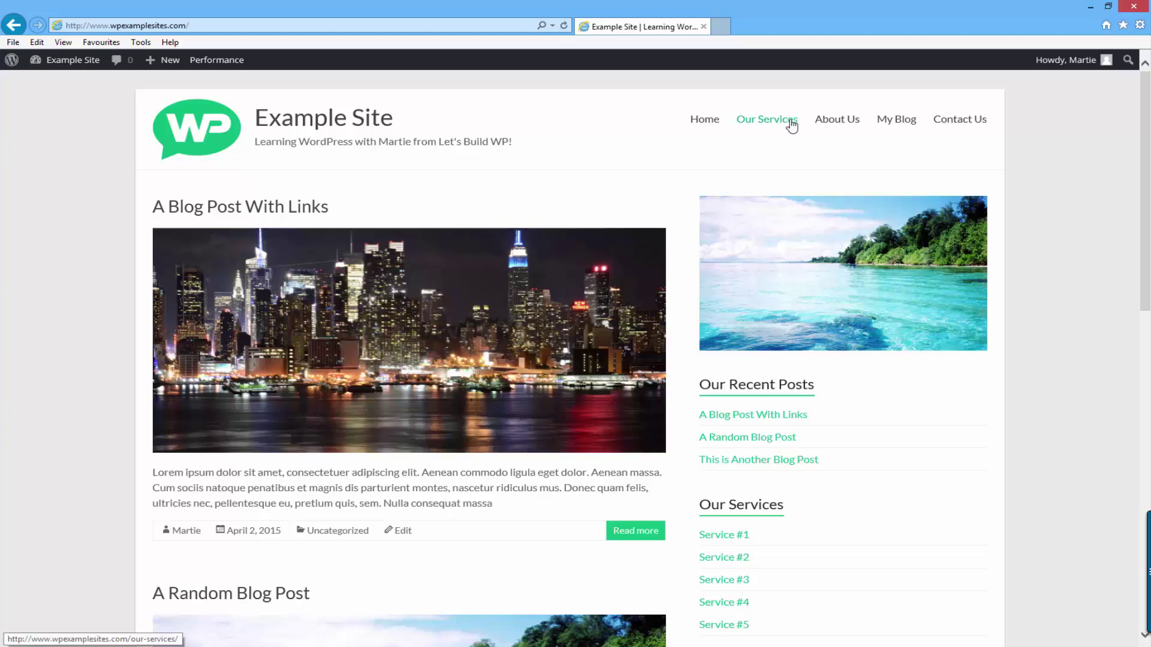
pyautogui.click(790, 123)
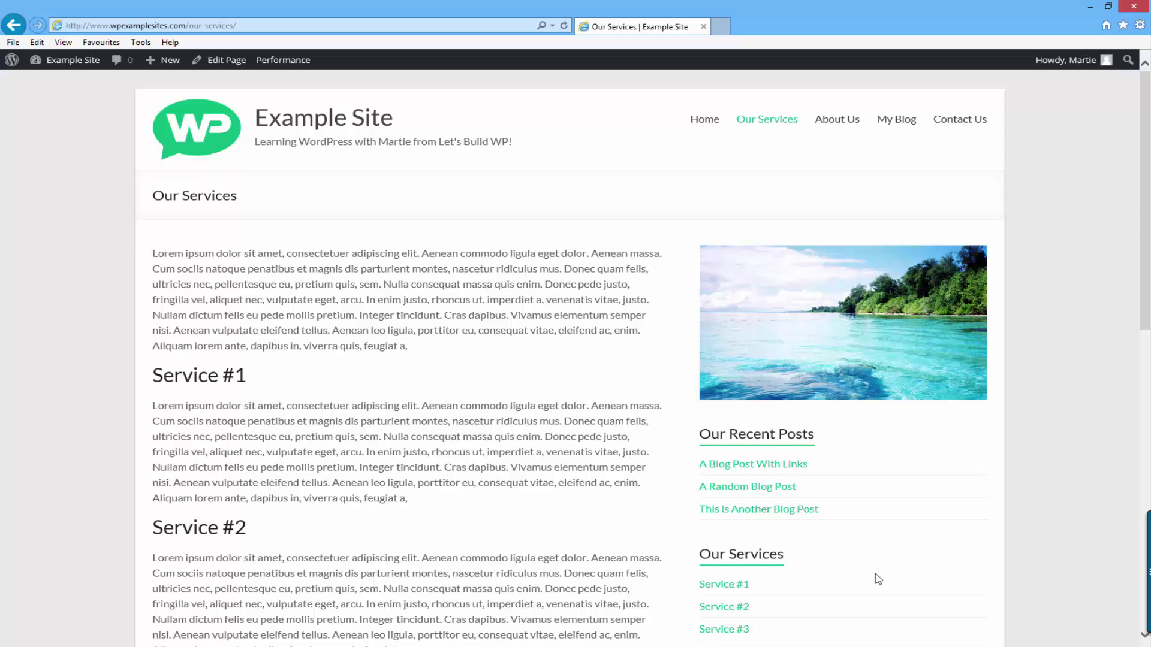
pyautogui.click(845, 126)
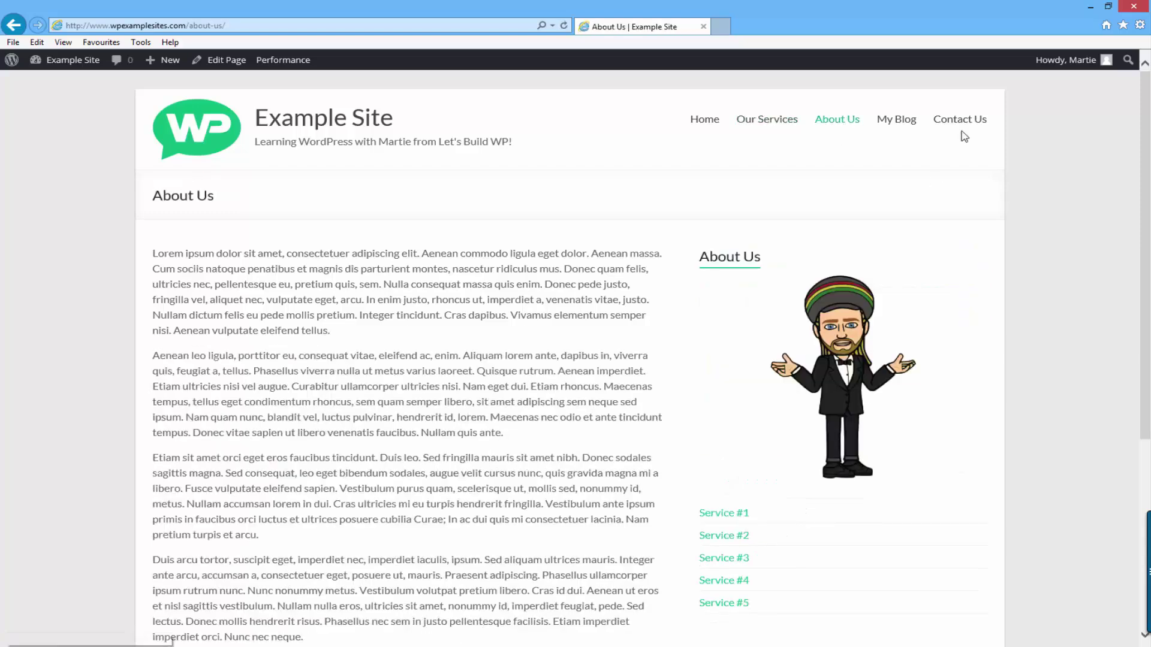
pyautogui.click(974, 119)
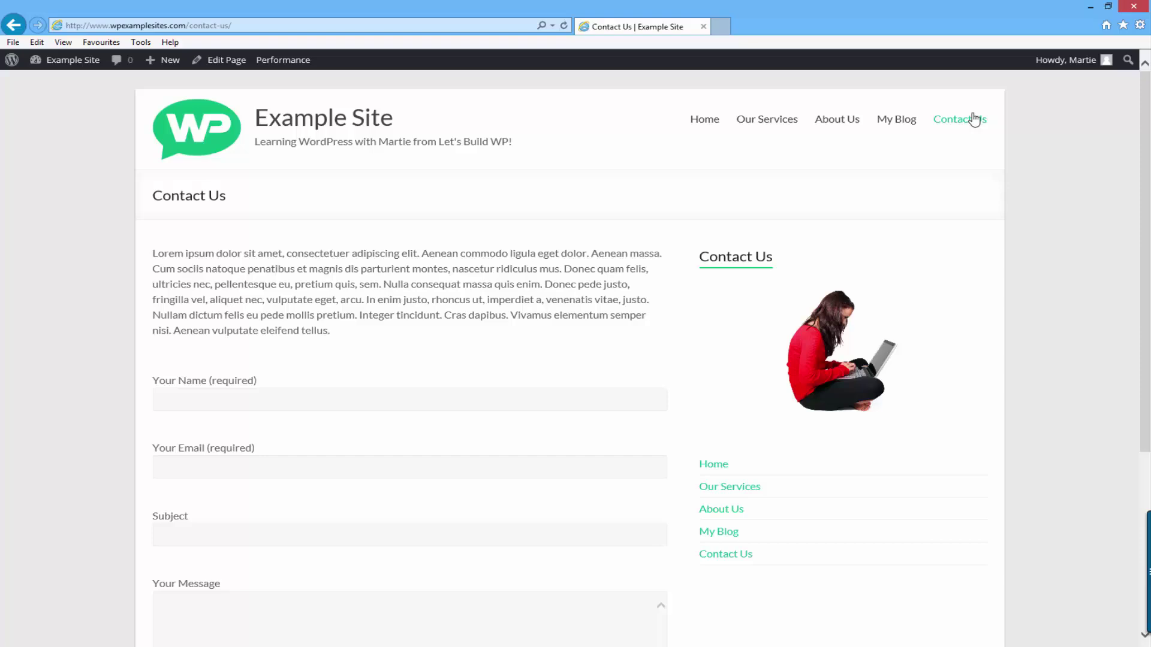
pyautogui.click(701, 124)
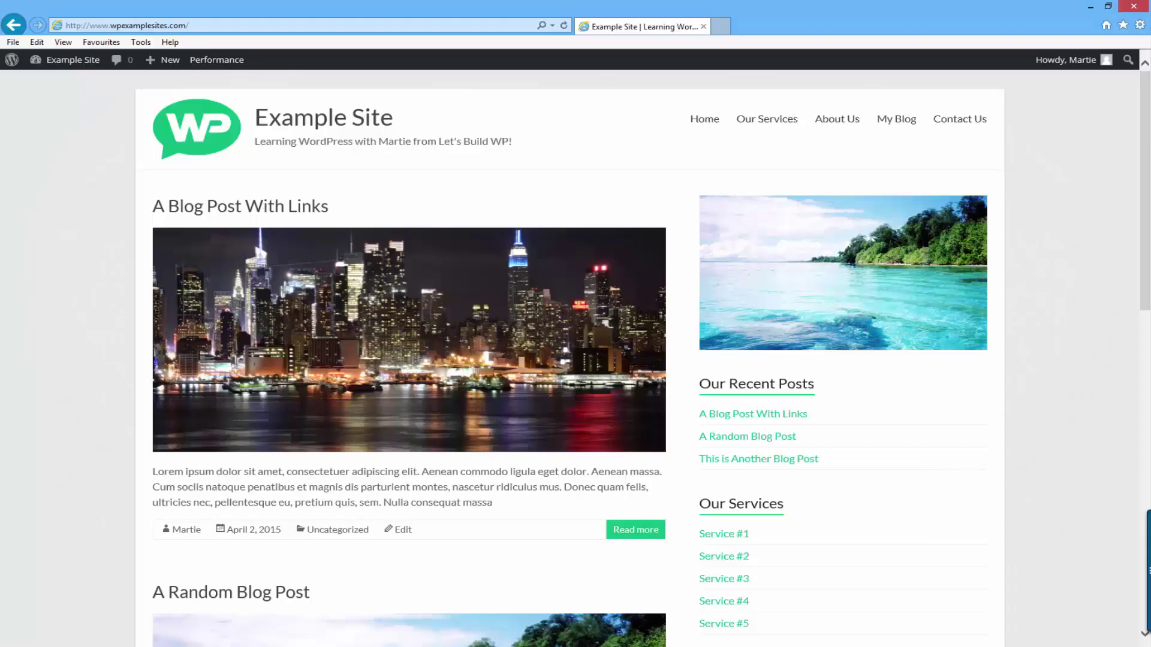
pyautogui.click(754, 126)
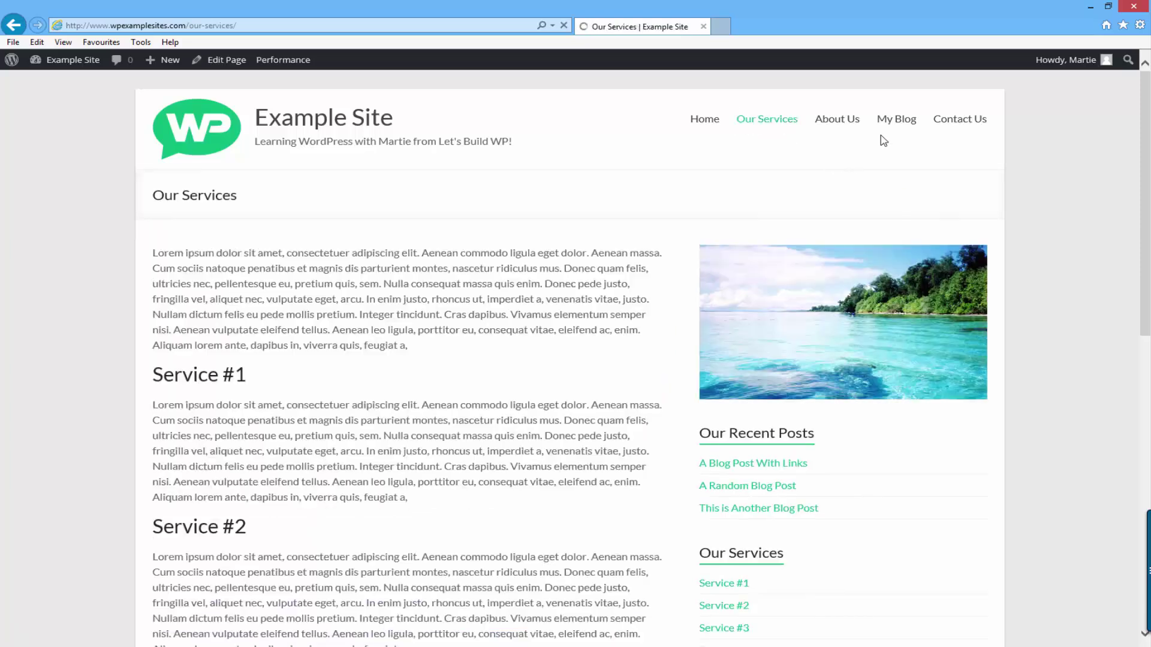
pyautogui.click(893, 126)
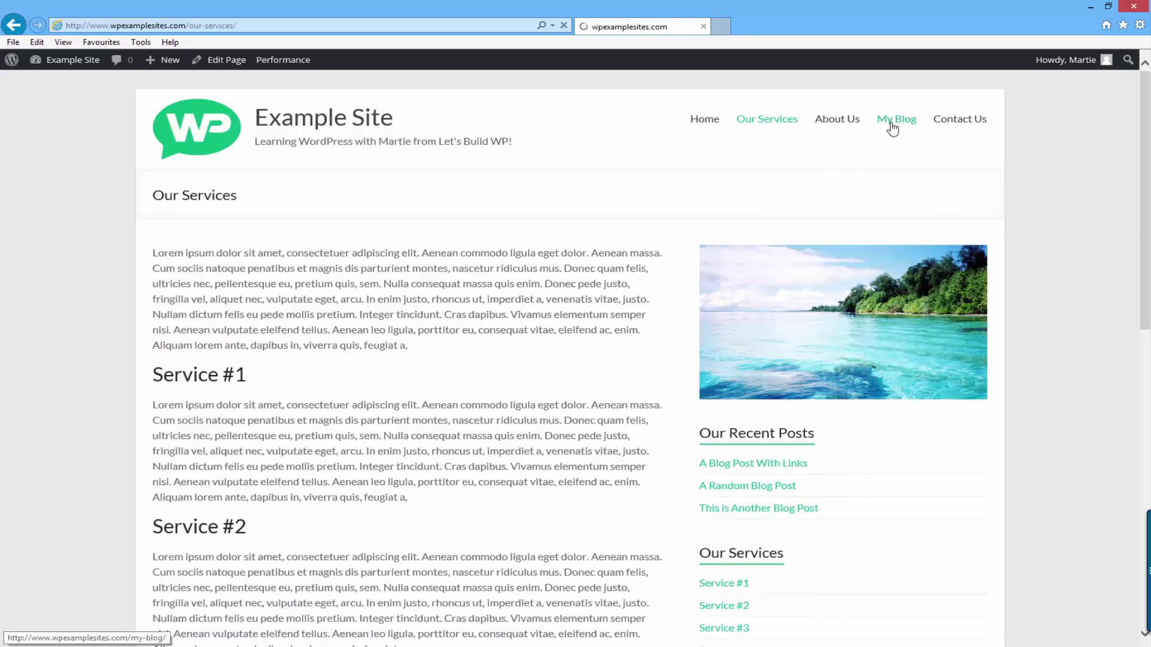
pyautogui.click(961, 127)
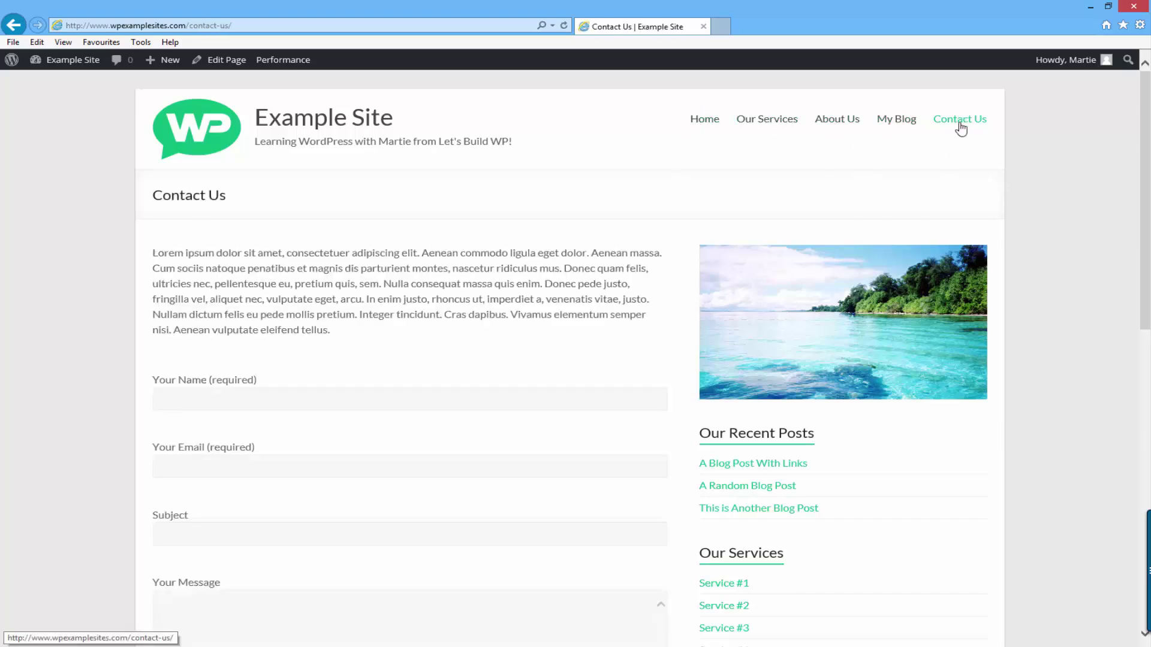
pyautogui.click(708, 127)
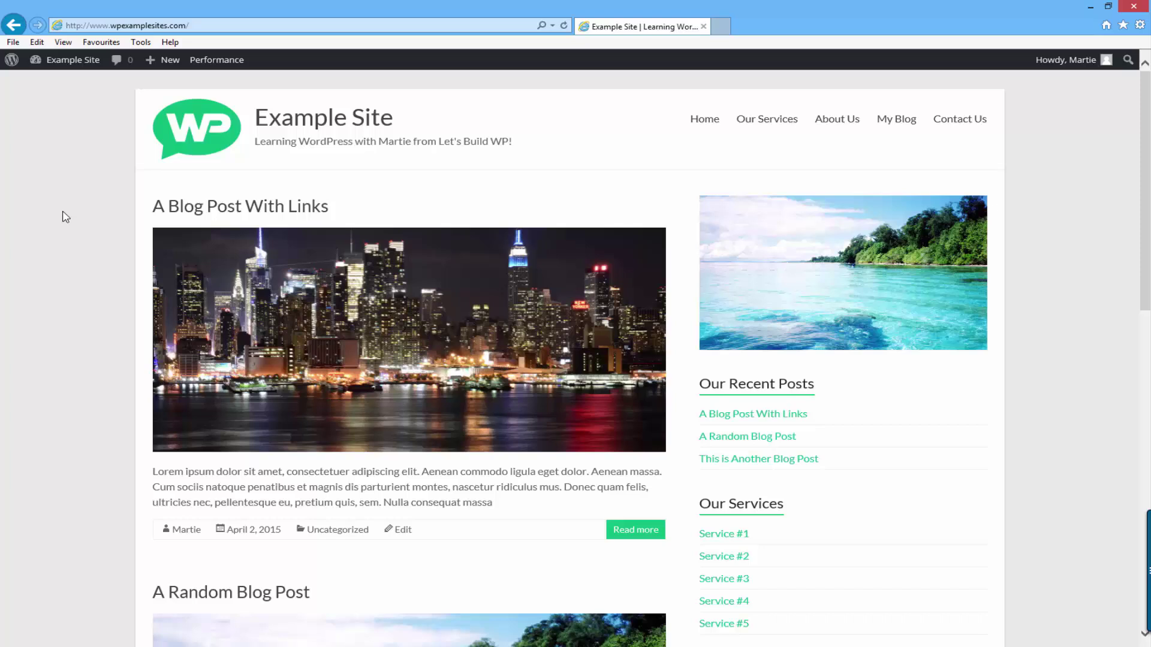
# Step: From the dashboard's Add New plugins screen, search for 'easy custom sidebars'
pyautogui.moveTo(75, 63)
pyautogui.click(62, 89)
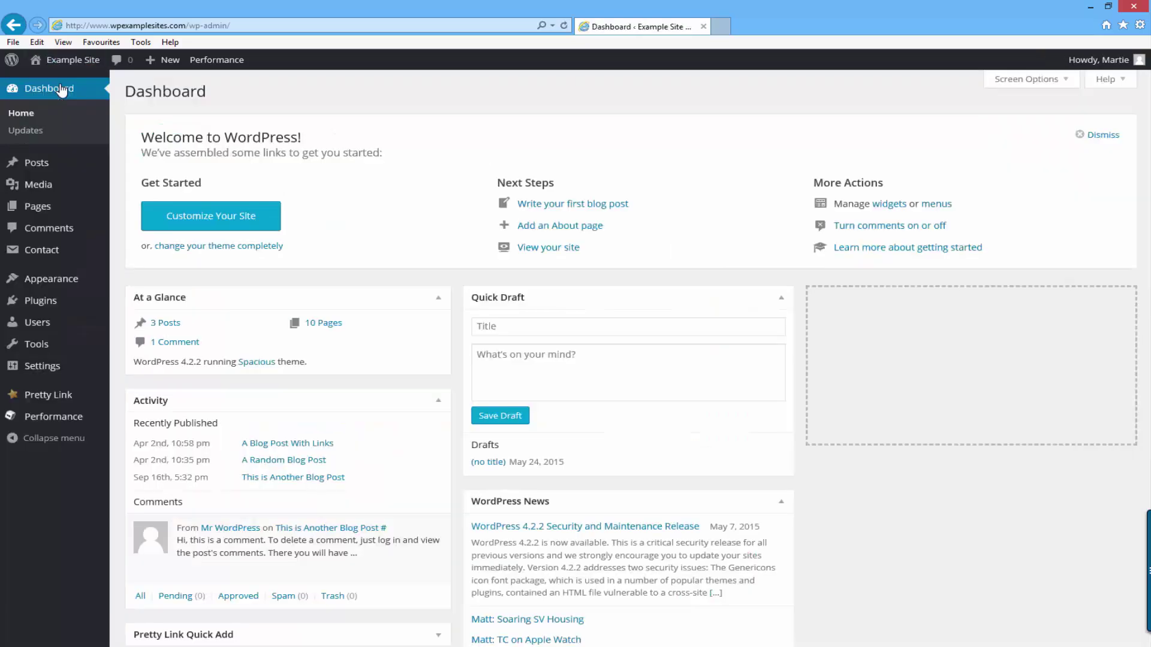
pyautogui.click(47, 307)
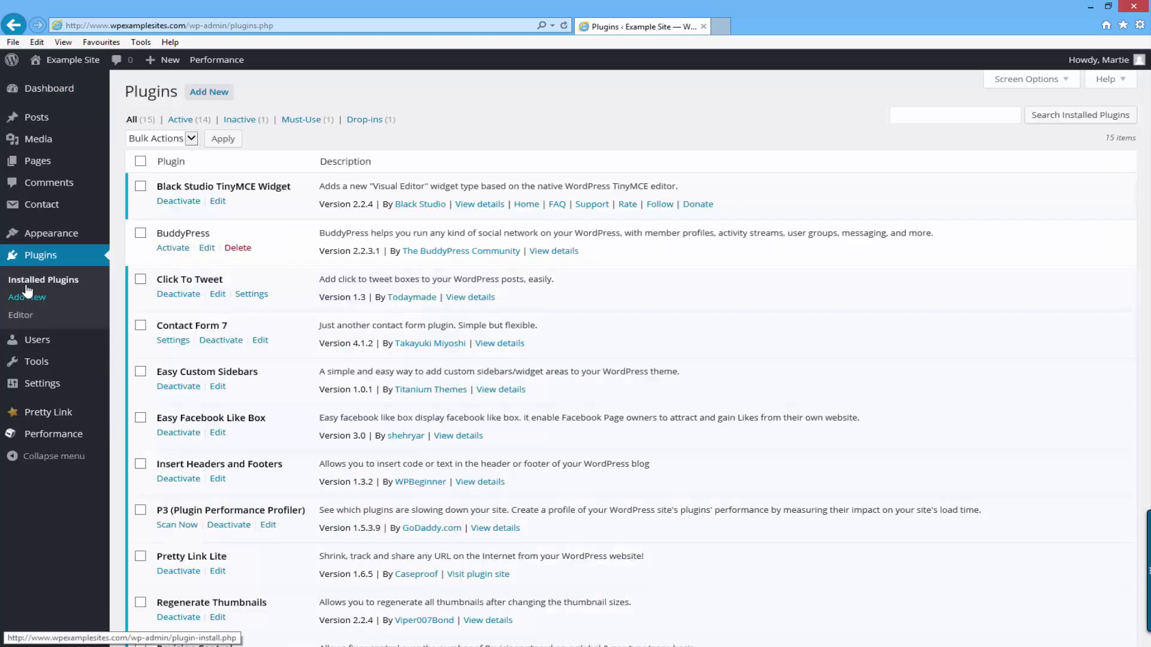
pyautogui.click(216, 94)
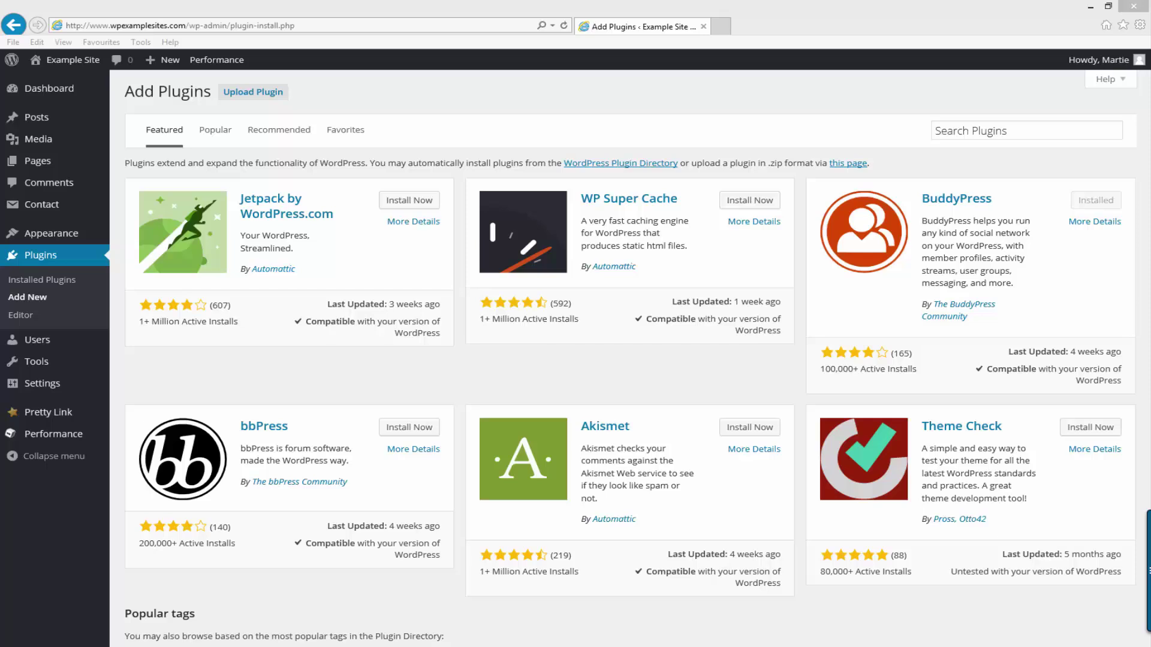
pyautogui.click(976, 133)
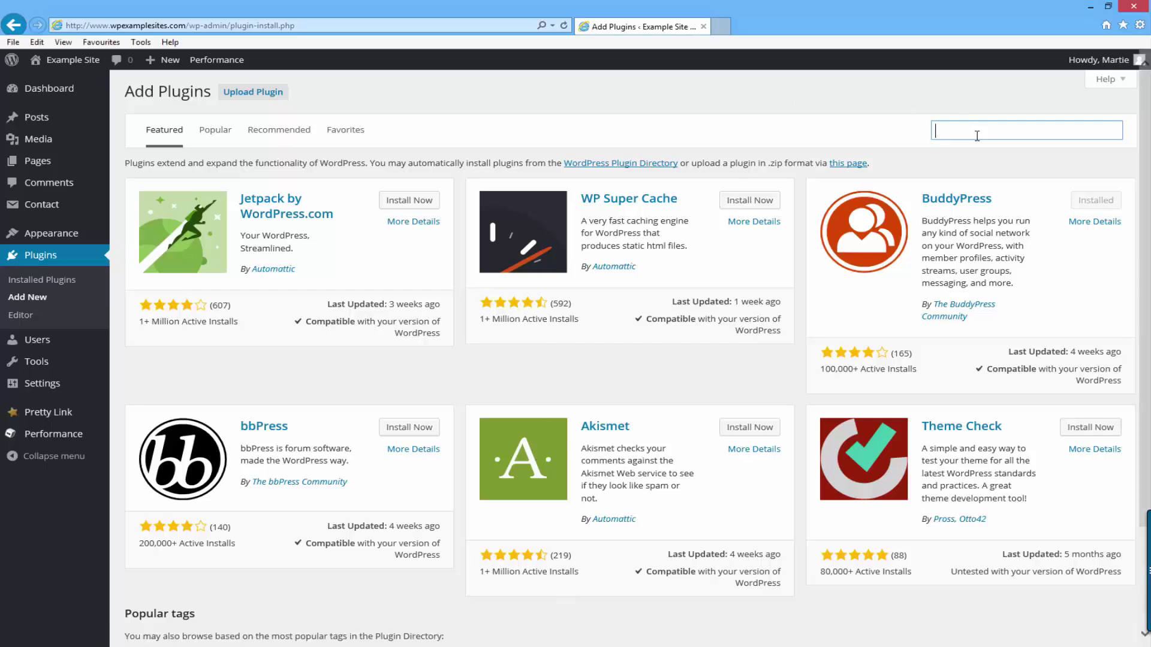
pyautogui.write('easy c')
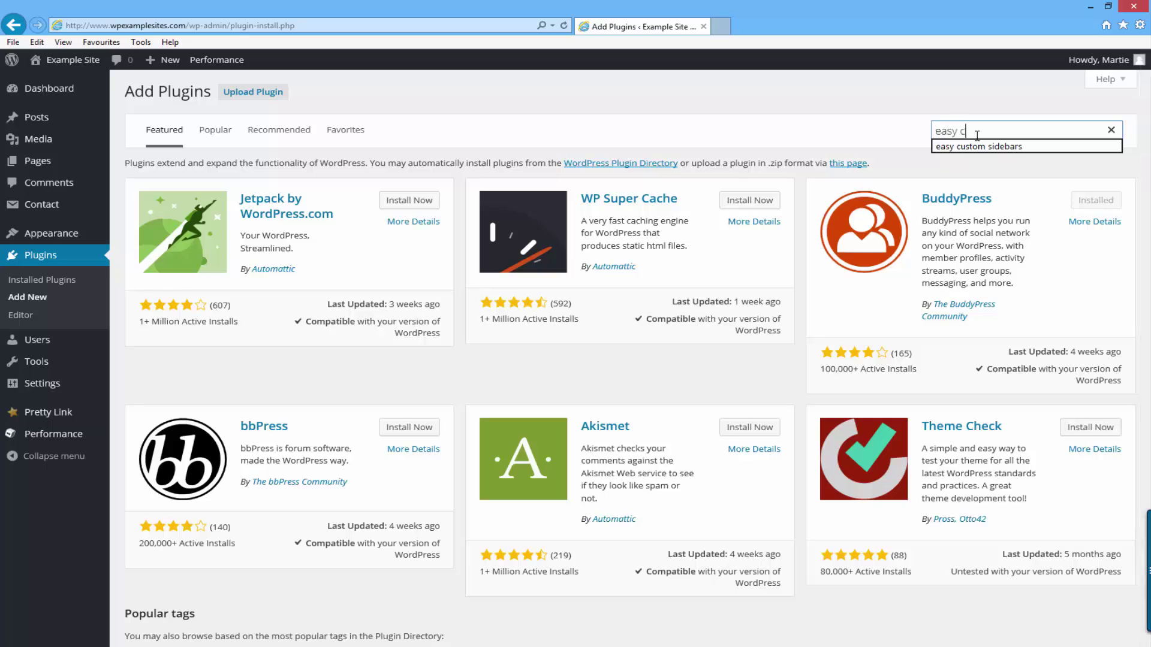
pyautogui.write('ustom sidebars')
pyautogui.press('Return')
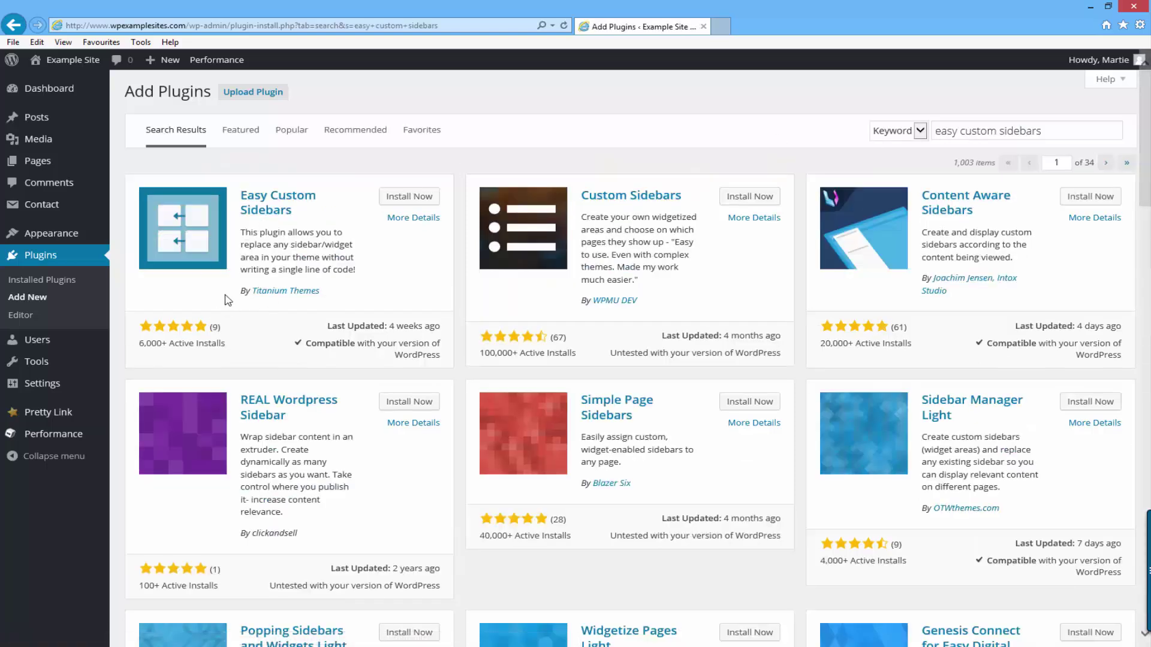
# Step: Install and activate the Easy Custom Sidebars plugin
pyautogui.click(394, 201)
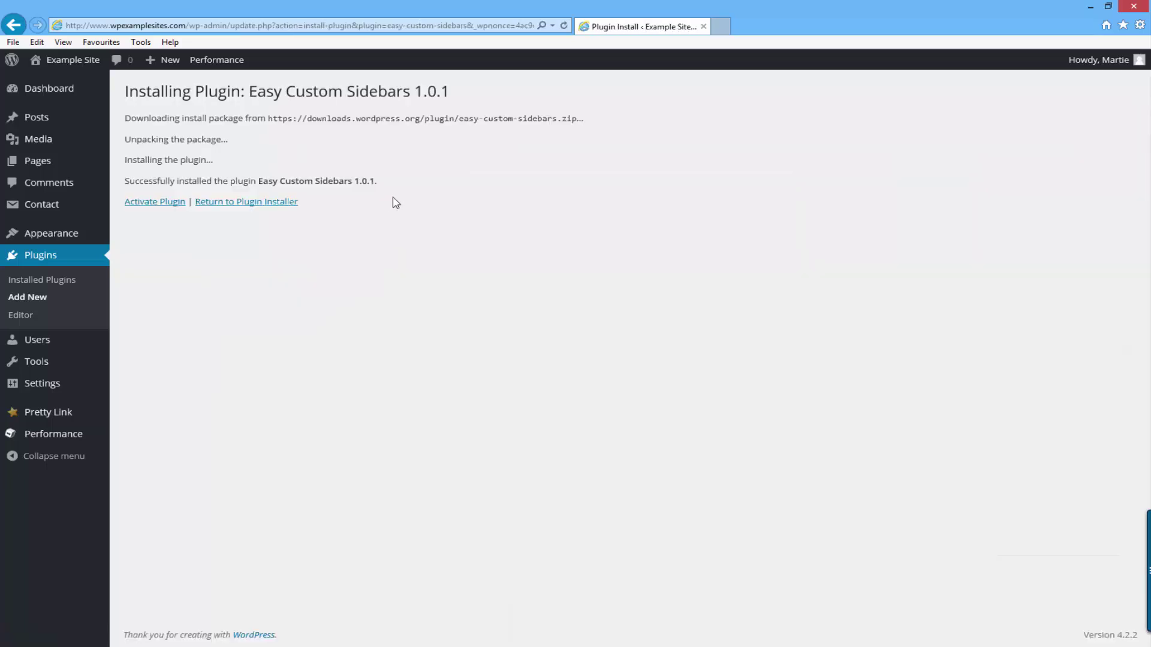
pyautogui.click(170, 206)
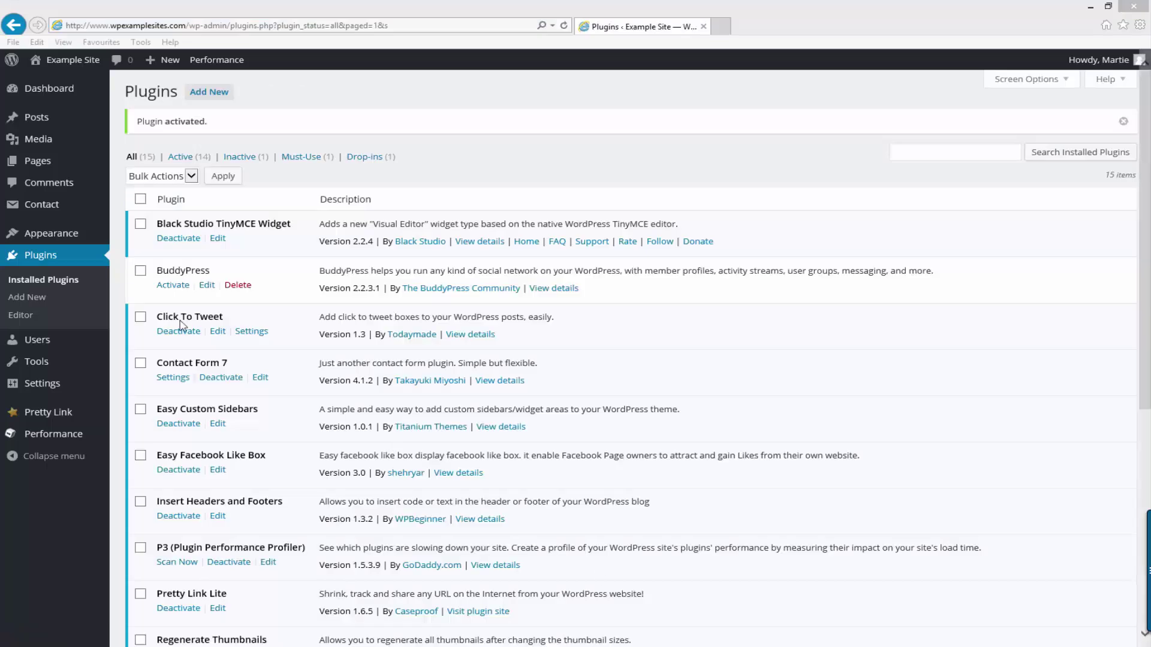
pyautogui.click(62, 237)
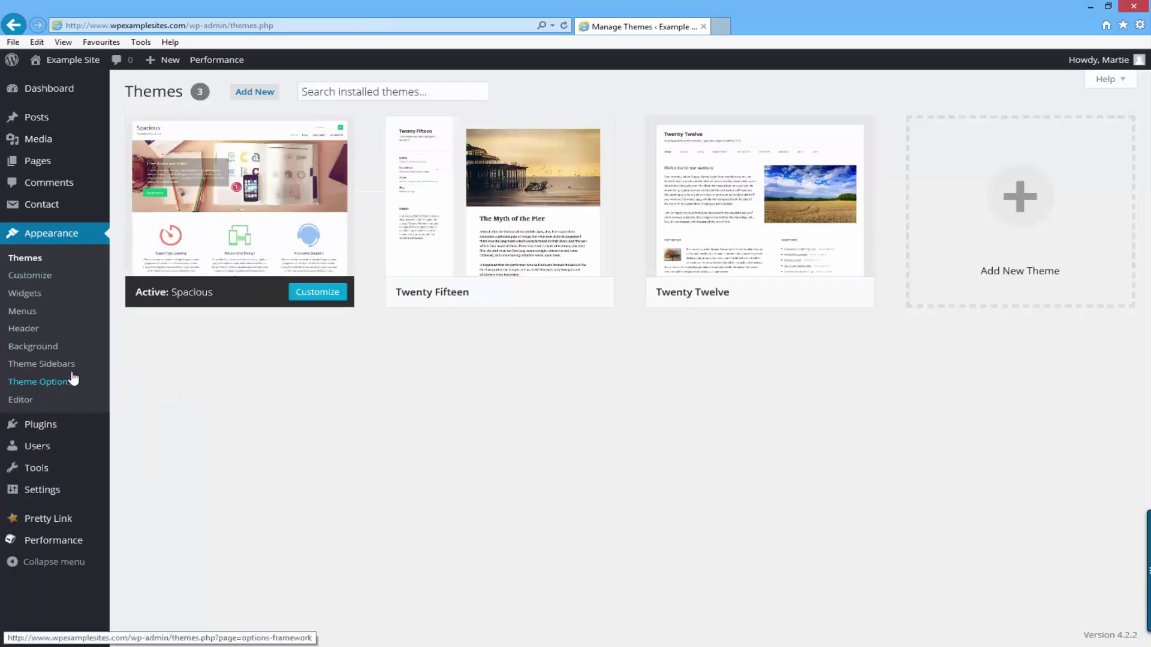
# Step: In Theme Sidebars, create a new custom sidebar named 'Contact Us'
pyautogui.click(72, 370)
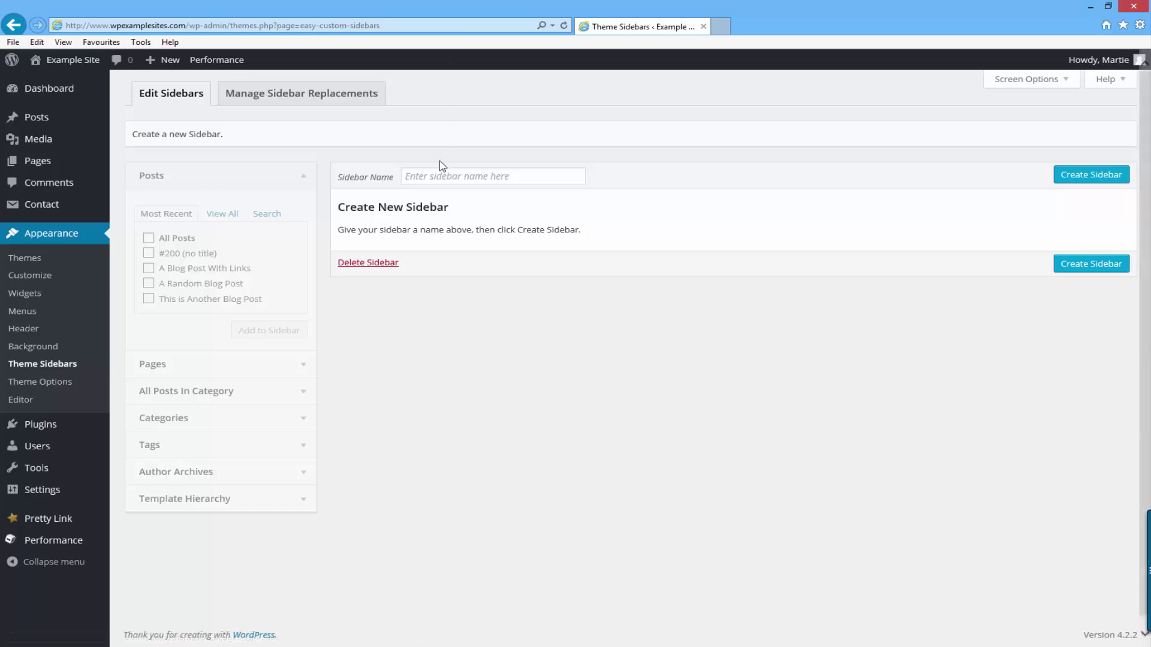
pyautogui.click(470, 177)
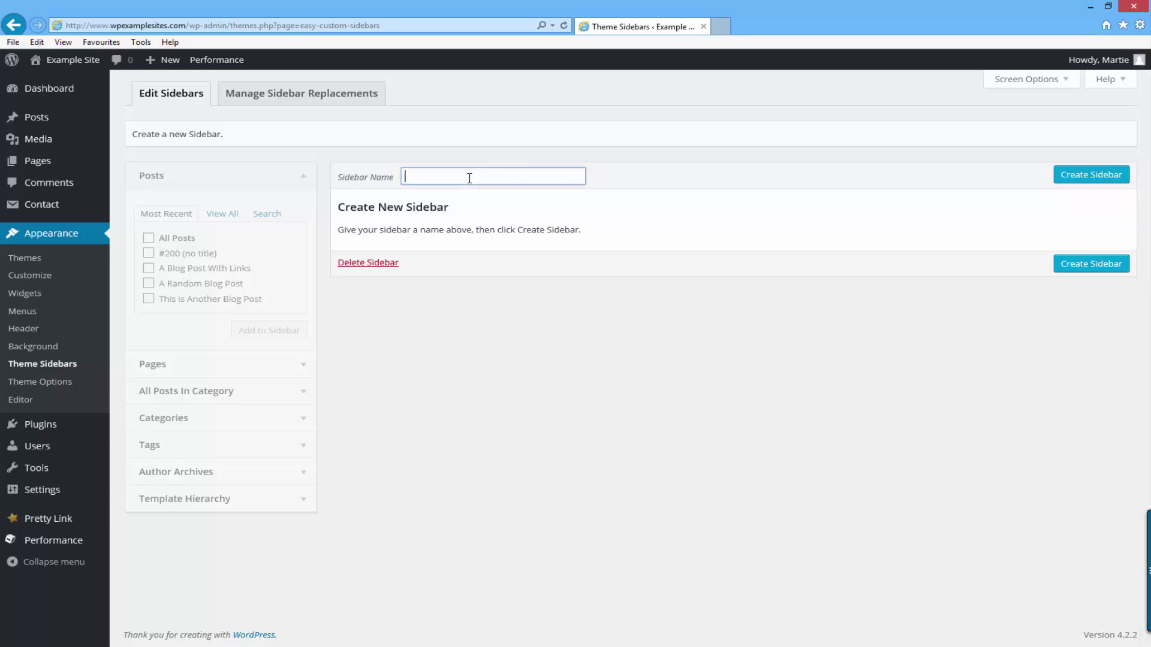
pyautogui.write('Contact Us')
pyautogui.click(1092, 178)
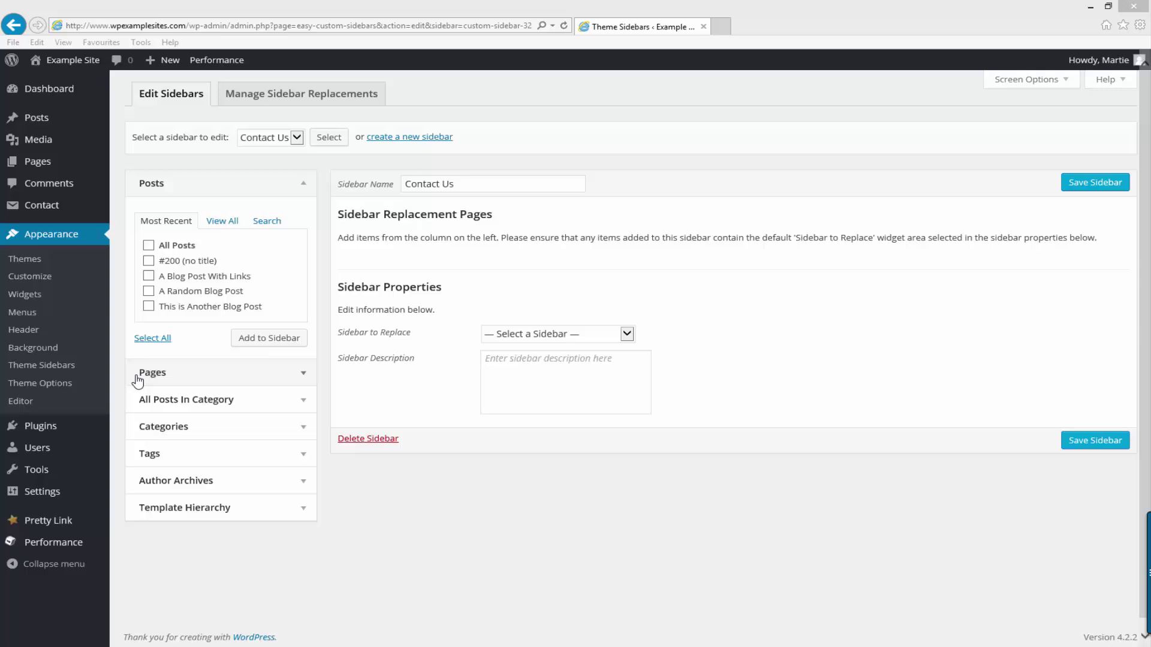
# Step: Add the Contact Us page to the Contact Us sidebar's pages
pyautogui.click(290, 376)
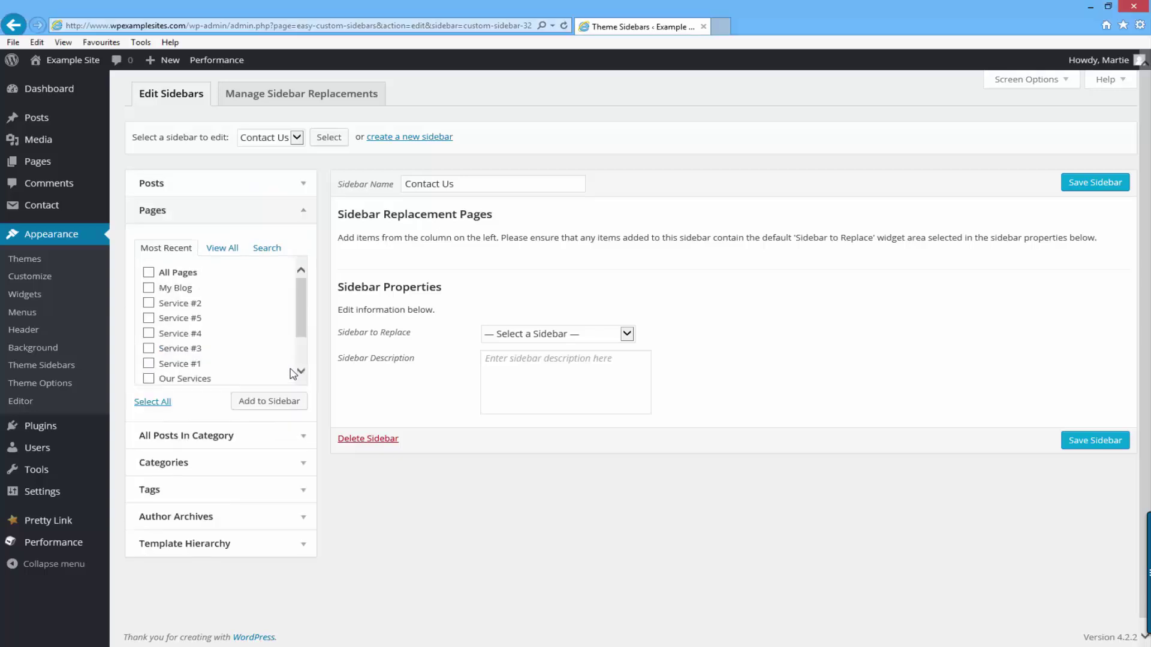
pyautogui.scroll(-2, 306, 298)
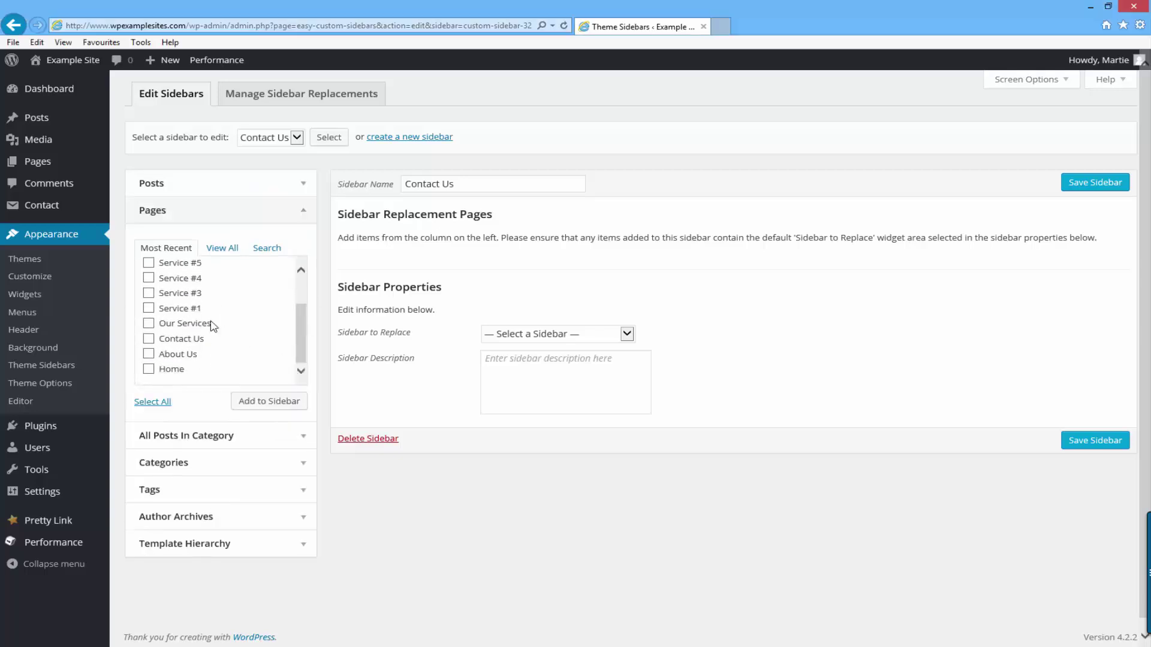
pyautogui.click(149, 339)
pyautogui.click(279, 411)
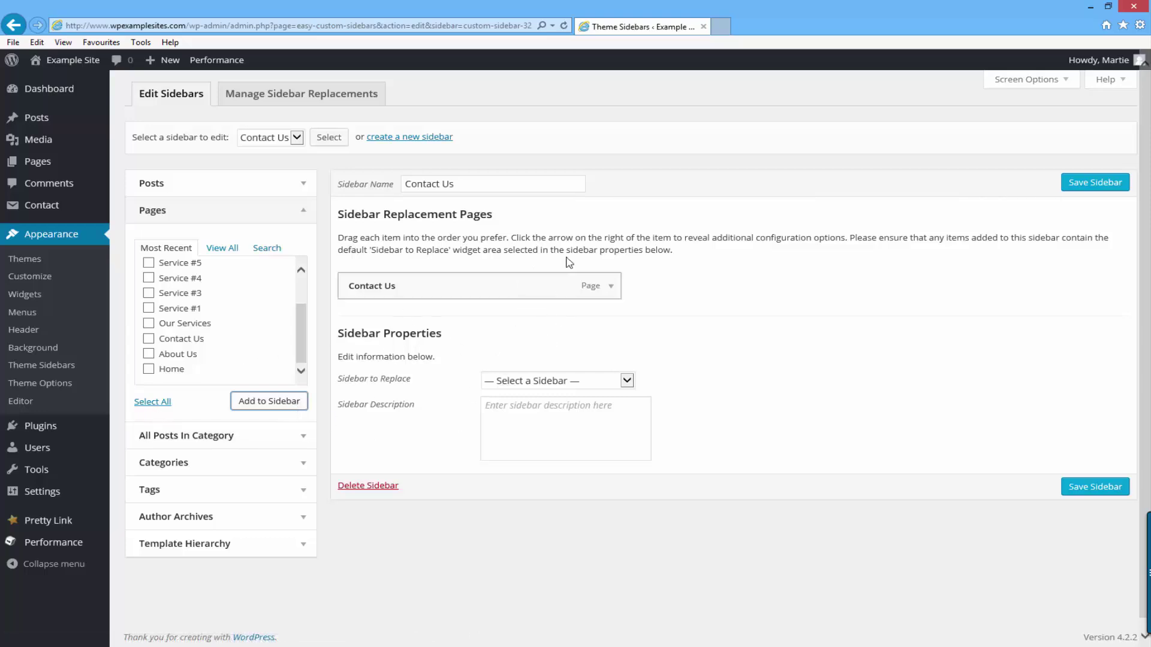
# Step: Set it to replace Right Sidebar, describe it 'This is for my contact us page.', and save
pyautogui.click(574, 383)
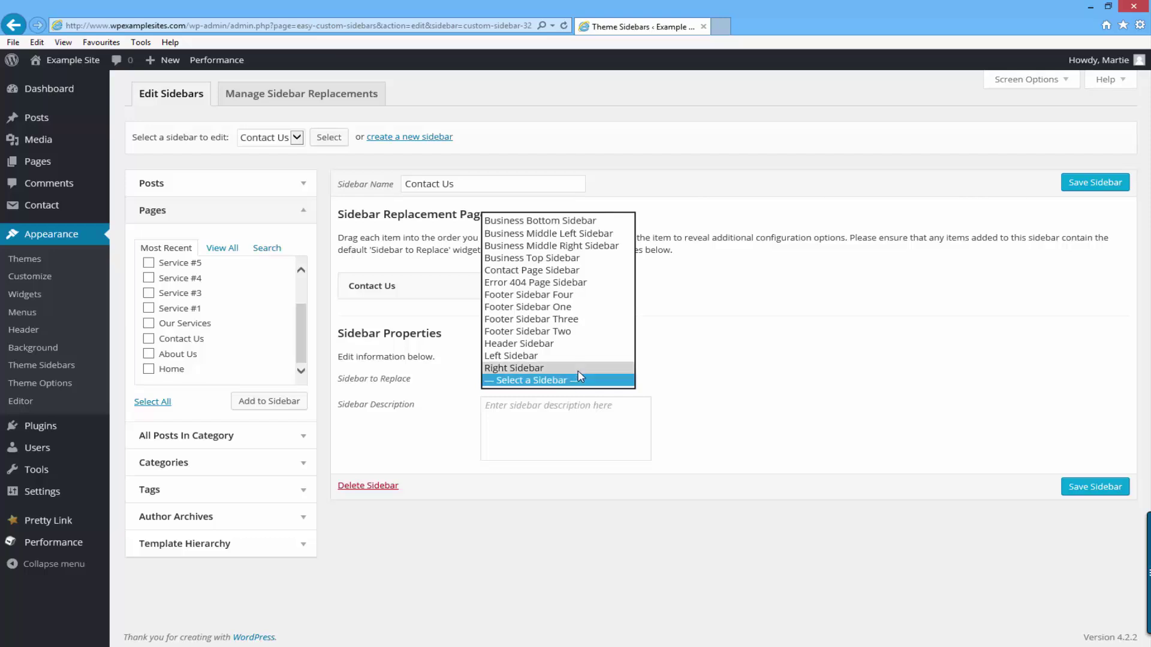
pyautogui.click(579, 370)
pyautogui.click(580, 376)
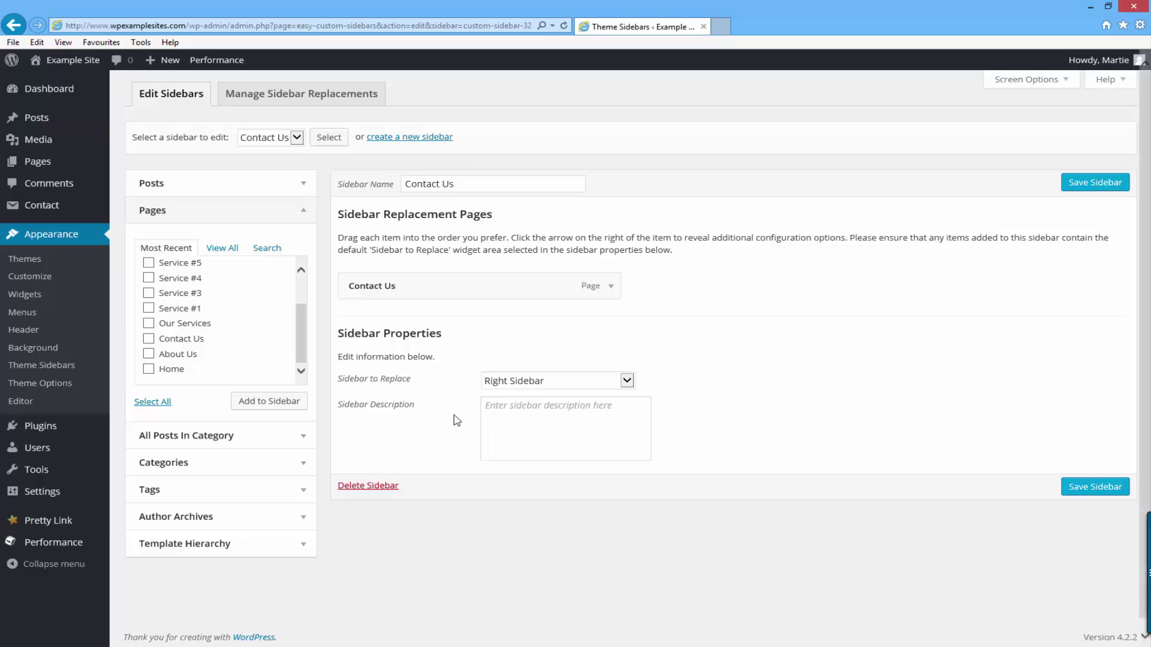
pyautogui.click(541, 418)
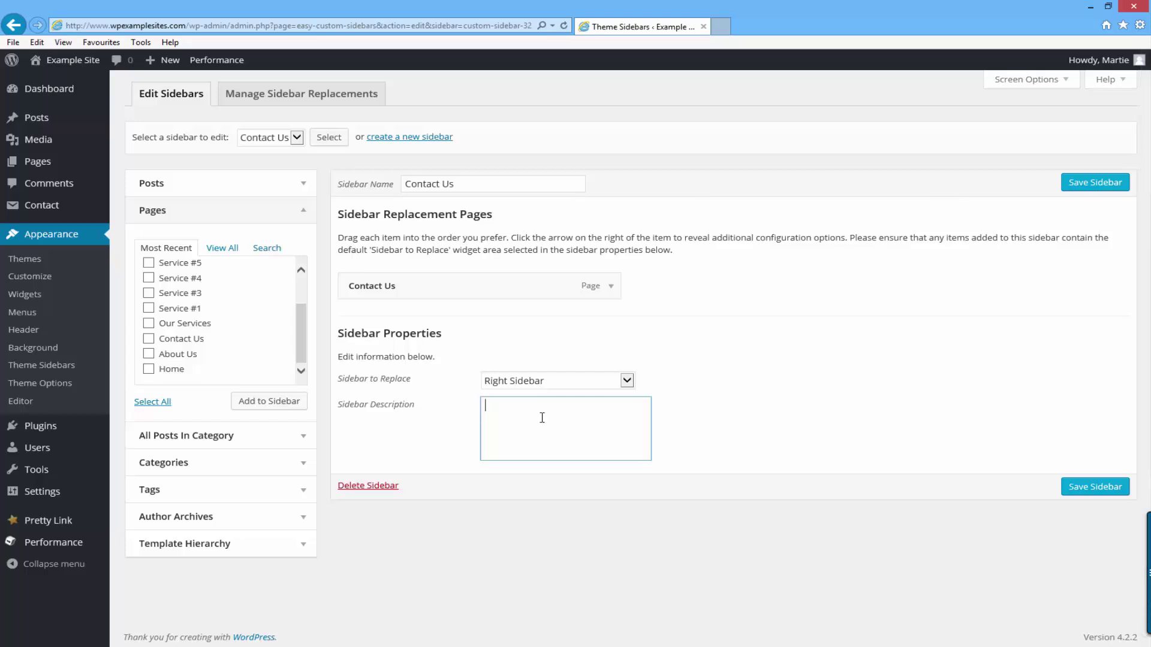
pyautogui.write('This is for my contact us page.')
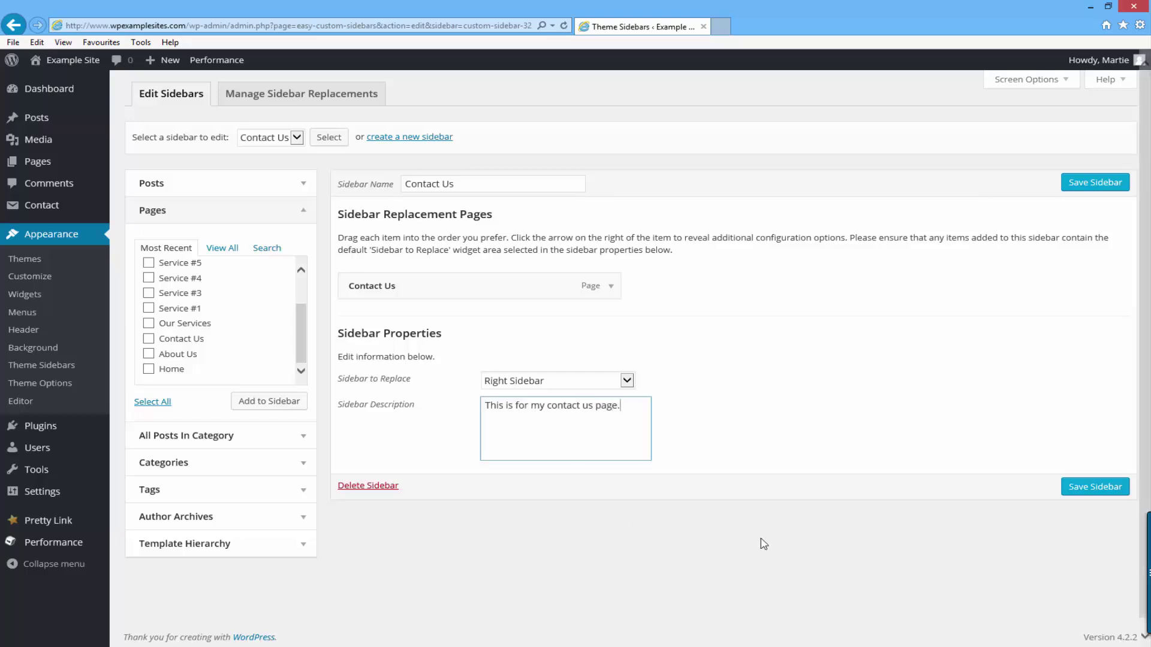
pyautogui.click(1088, 490)
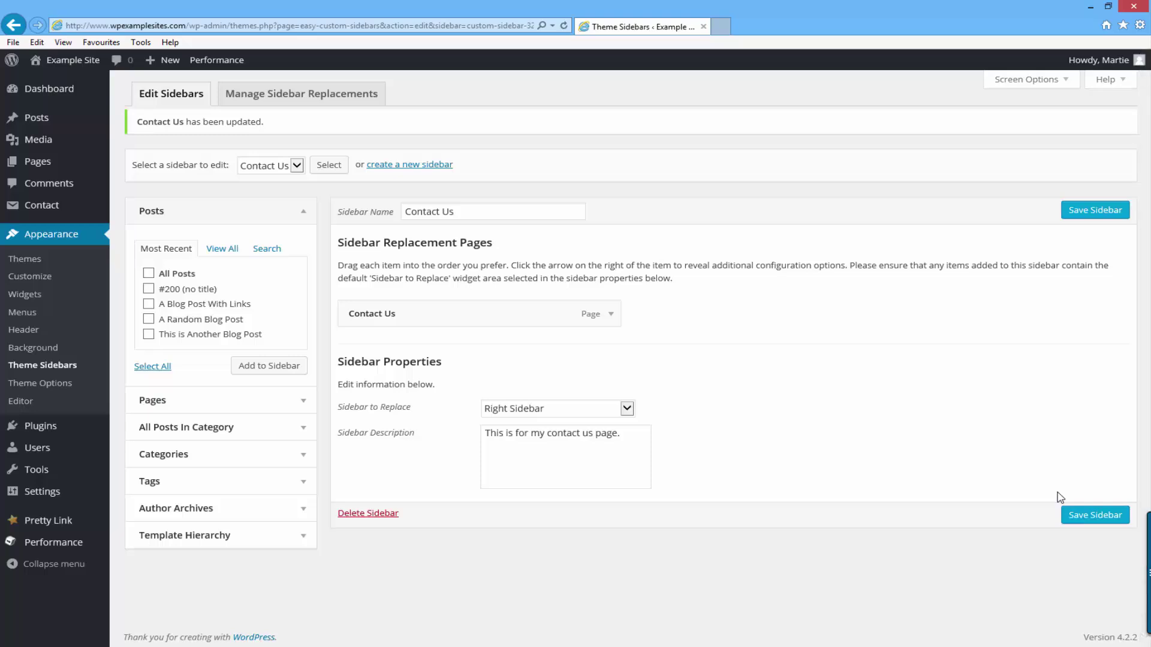
pyautogui.click(406, 168)
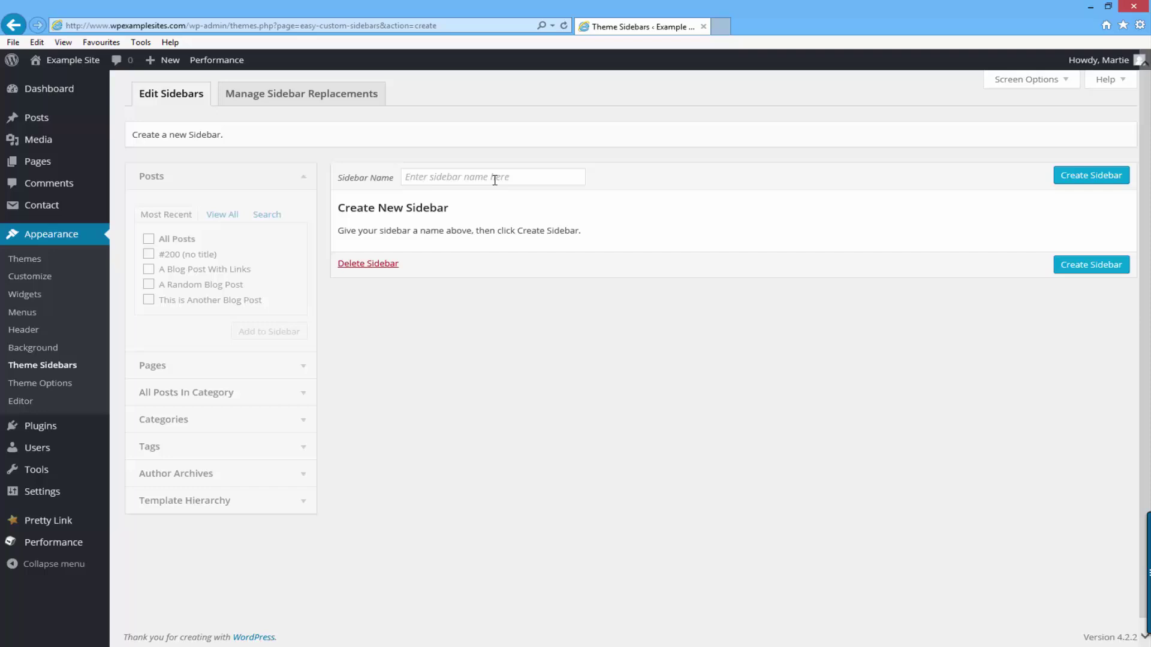
# Step: Create an 'About Us' sidebar and add the About Us page to it
pyautogui.click(495, 178)
pyautogui.write('About Us')
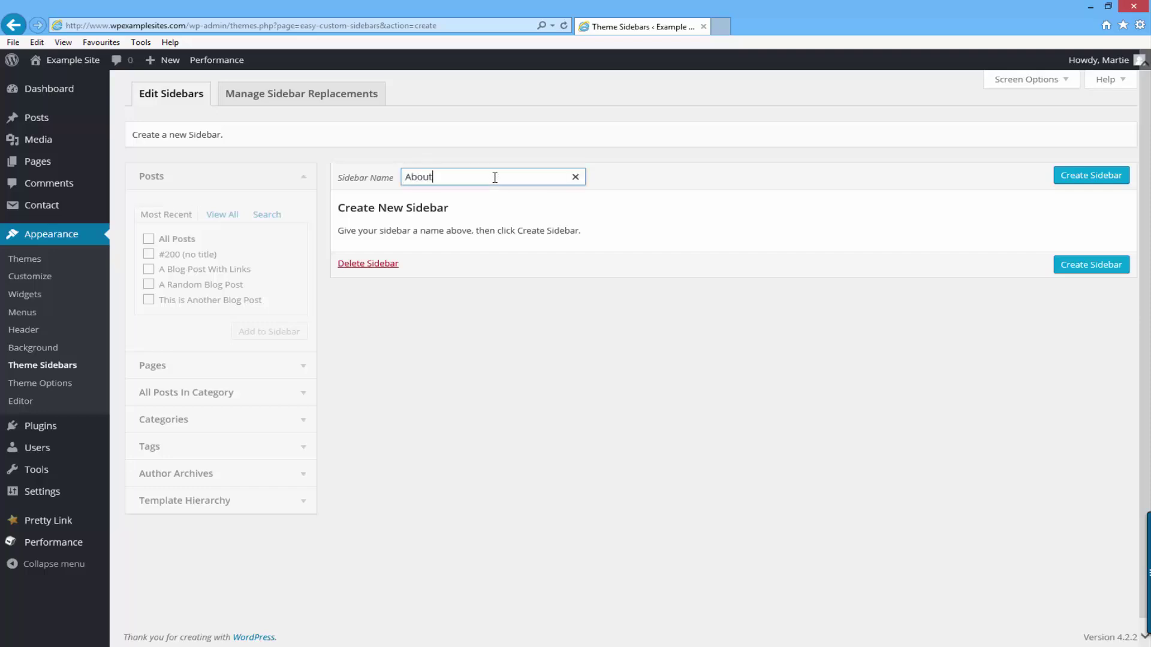
pyautogui.click(1067, 180)
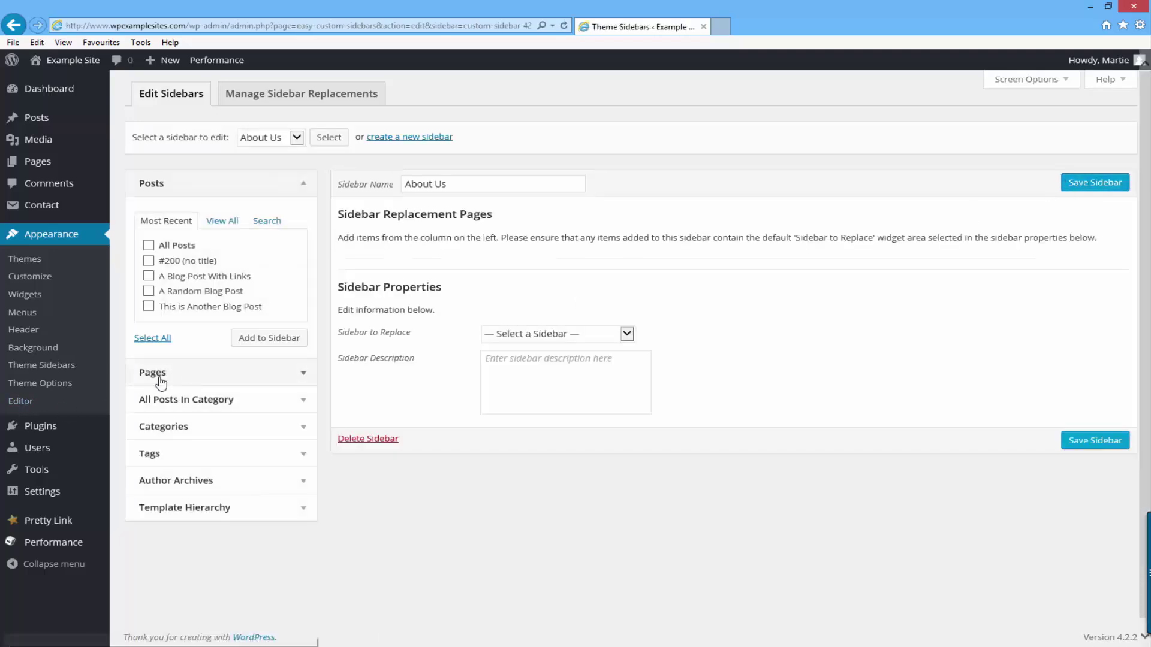
pyautogui.click(253, 374)
pyautogui.scroll(-2, 263, 360)
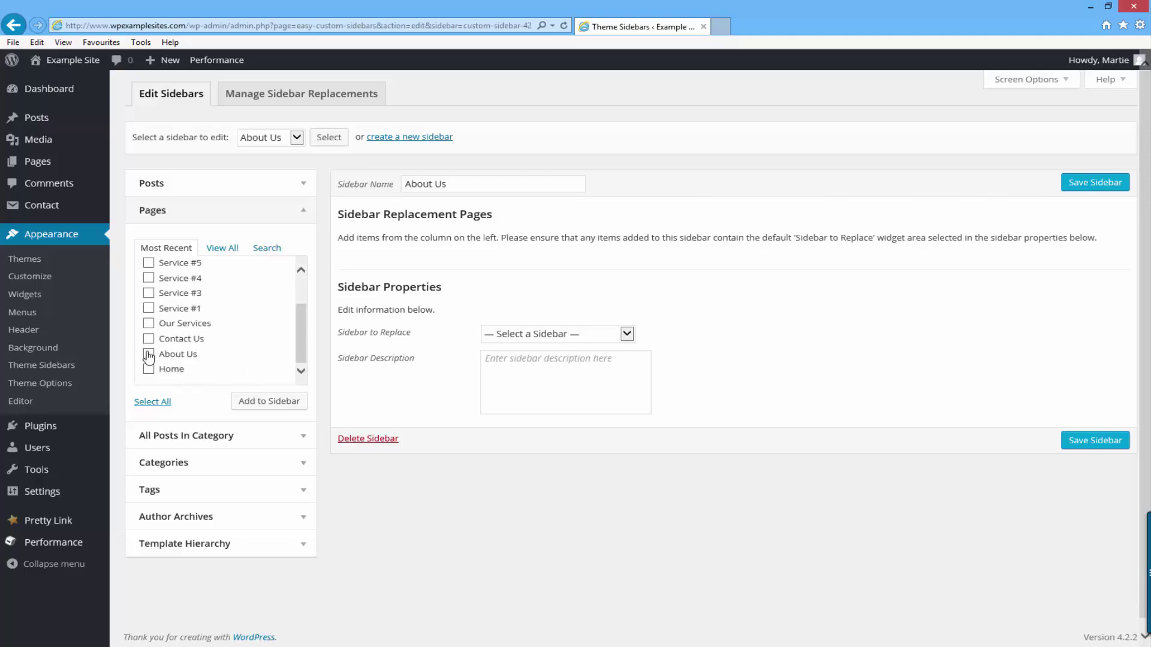
pyautogui.click(149, 355)
pyautogui.click(272, 404)
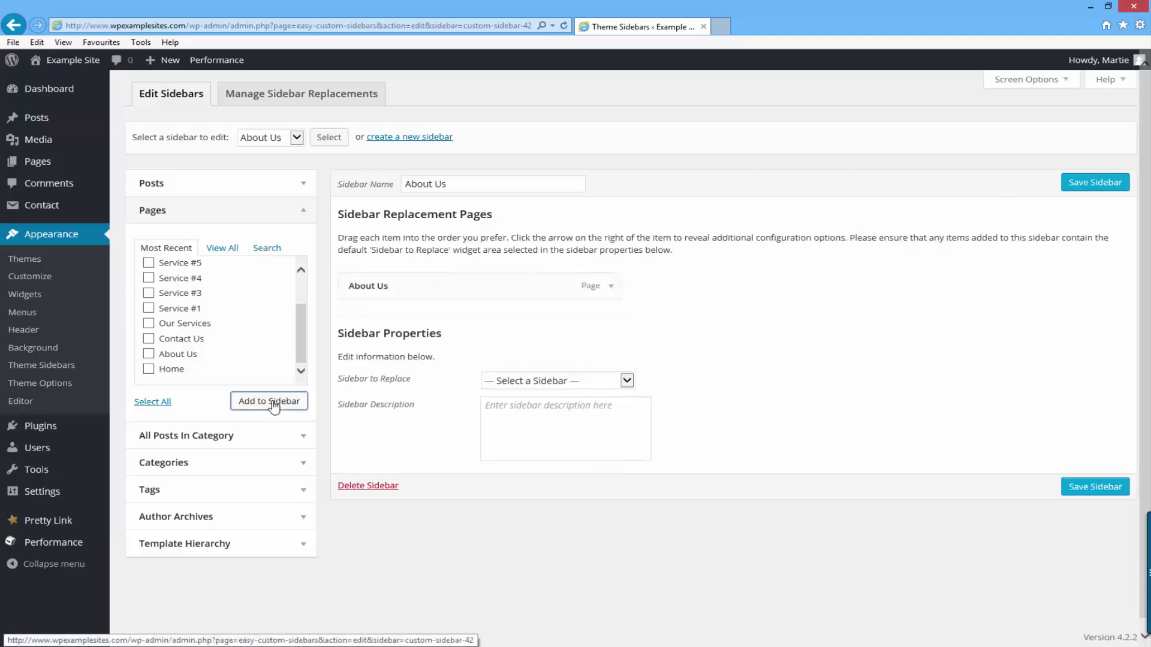
# Step: Set it to replace Right Sidebar, describe it 'This is for the about us page.', and save
pyautogui.click(540, 386)
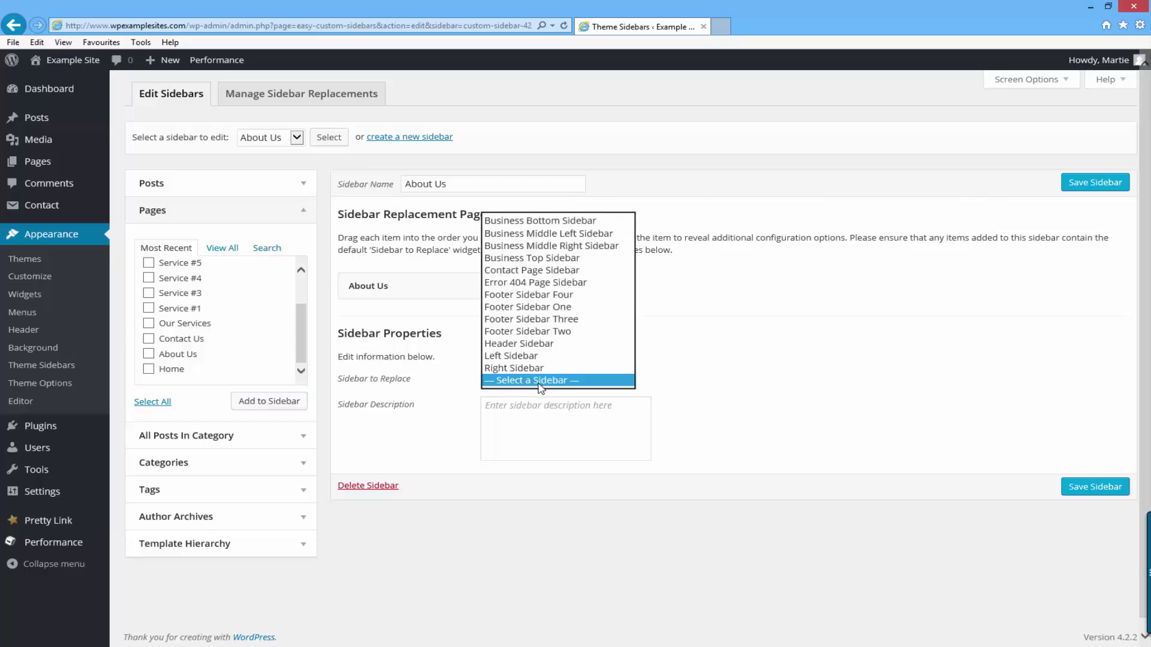
pyautogui.click(539, 370)
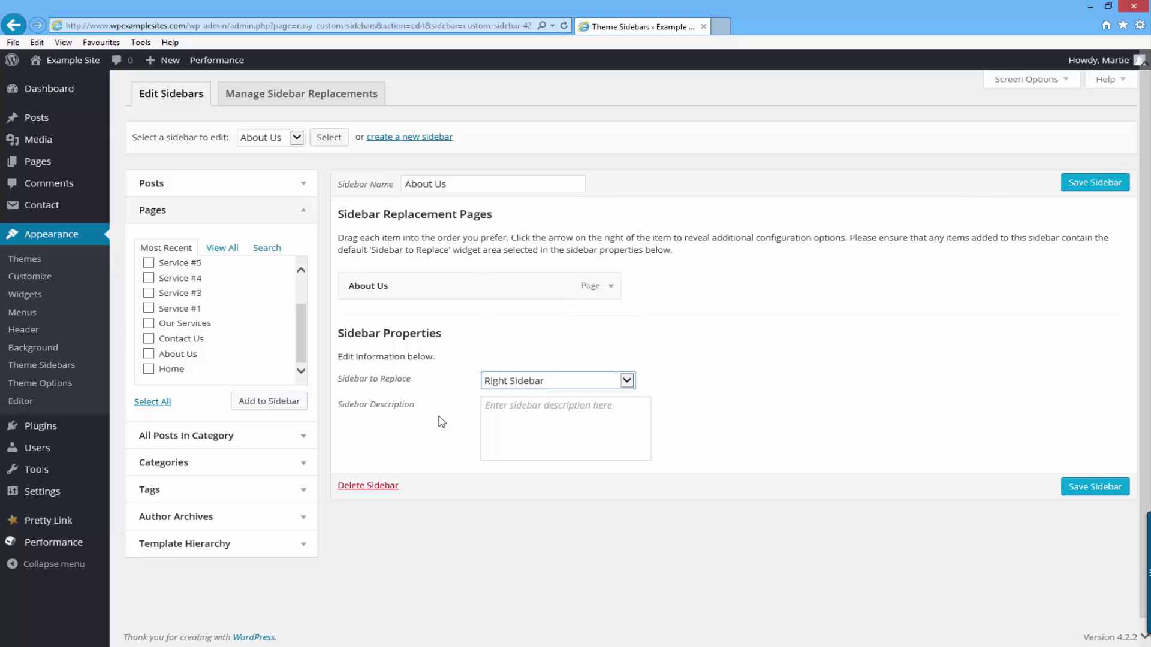
pyautogui.click(511, 408)
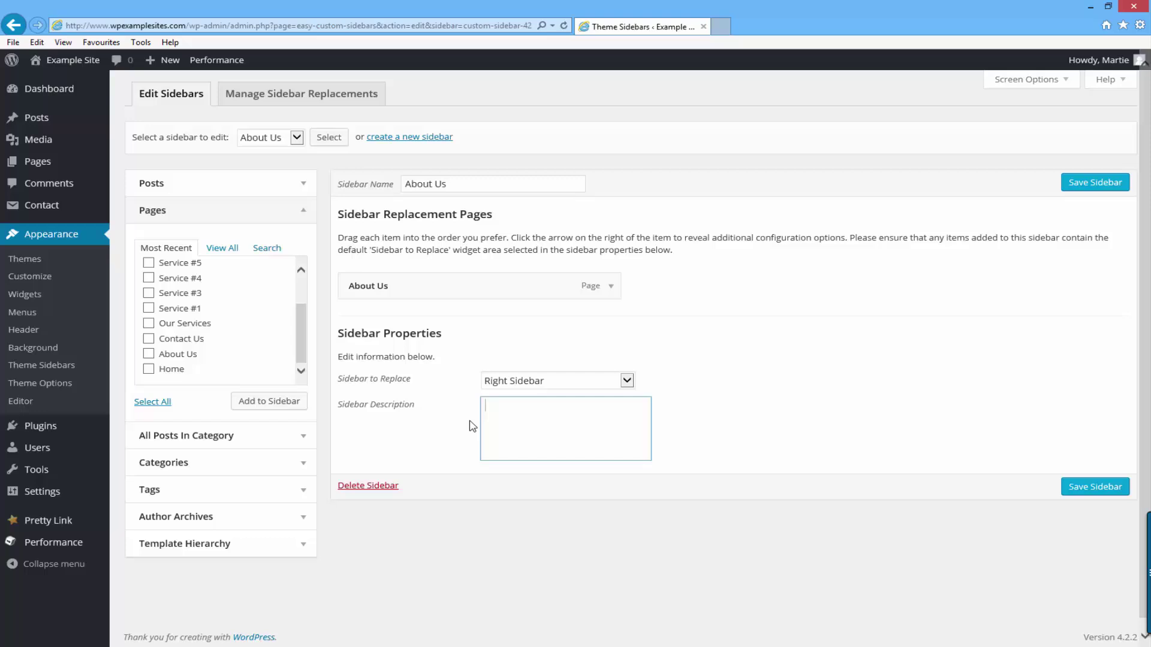
pyautogui.write('This is f')
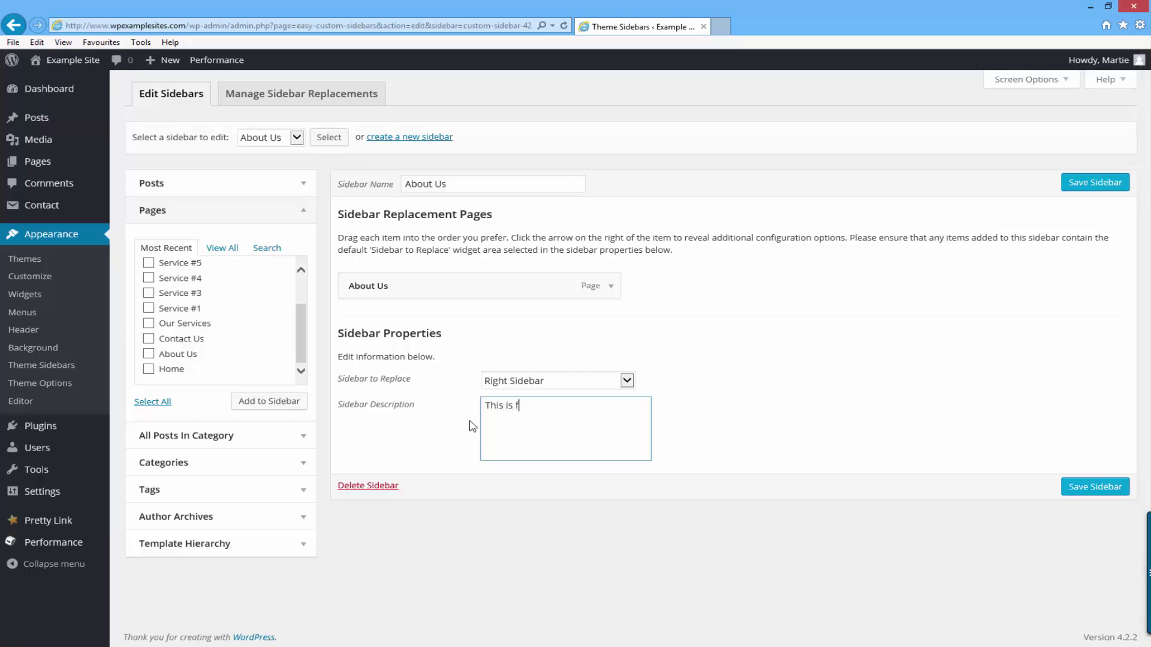
pyautogui.write('or the about us page.')
pyautogui.click(1090, 488)
pyautogui.click(1090, 489)
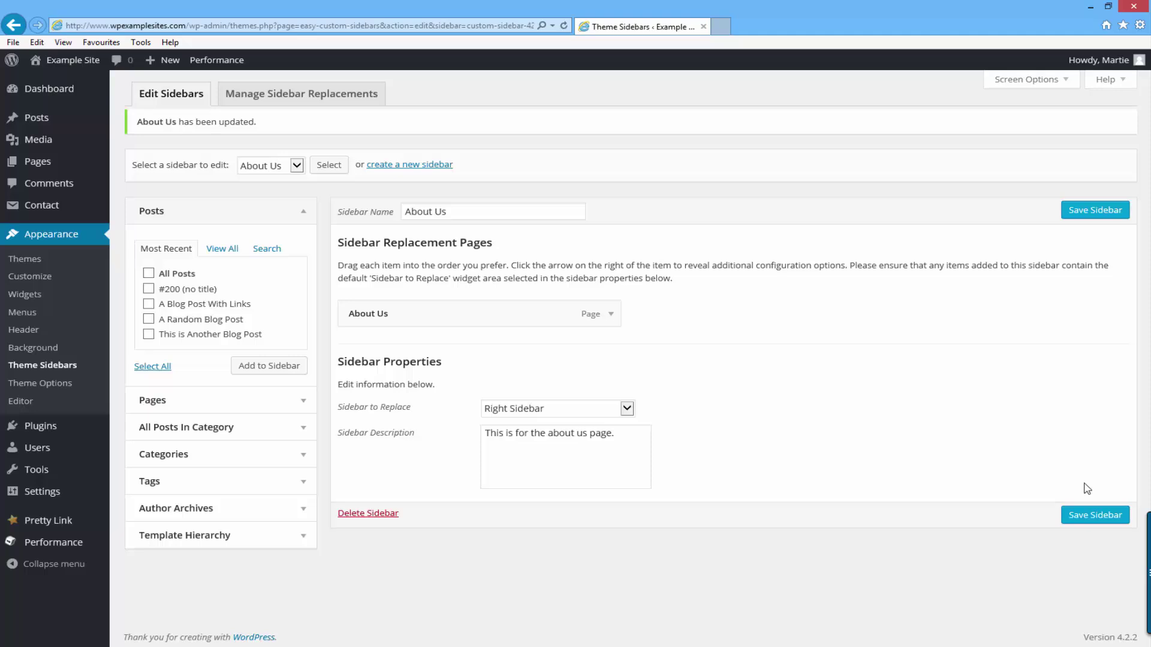
# Step: On the Widgets screen, expand the About Us and Contact Us sidebar areas
pyautogui.click(29, 297)
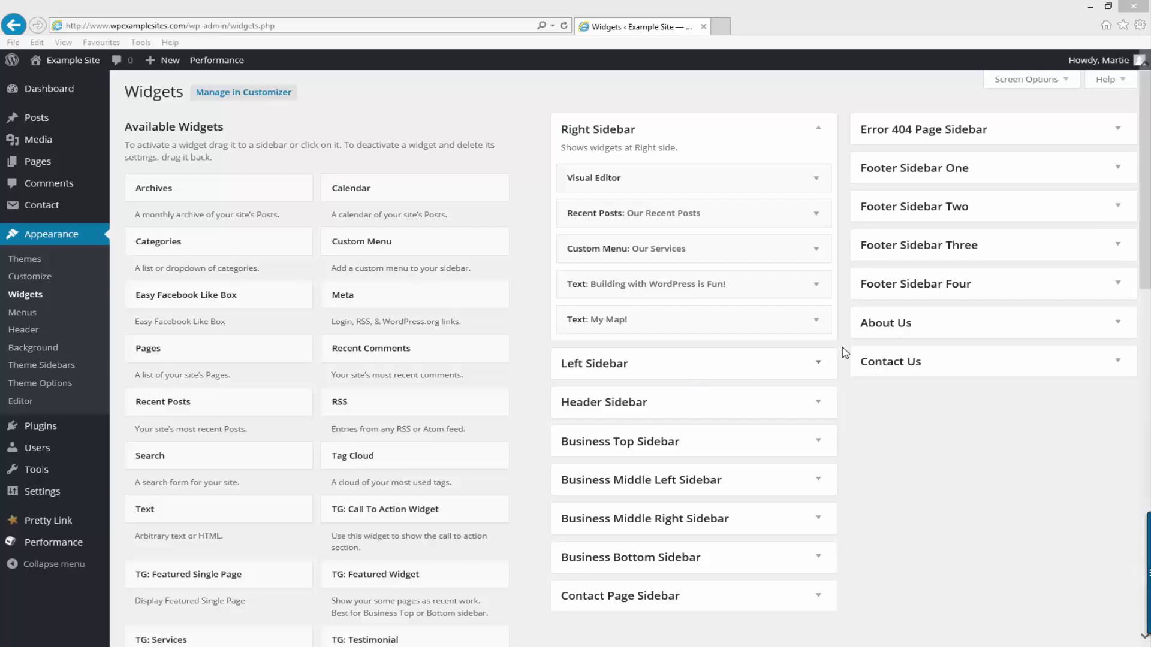
pyautogui.click(959, 329)
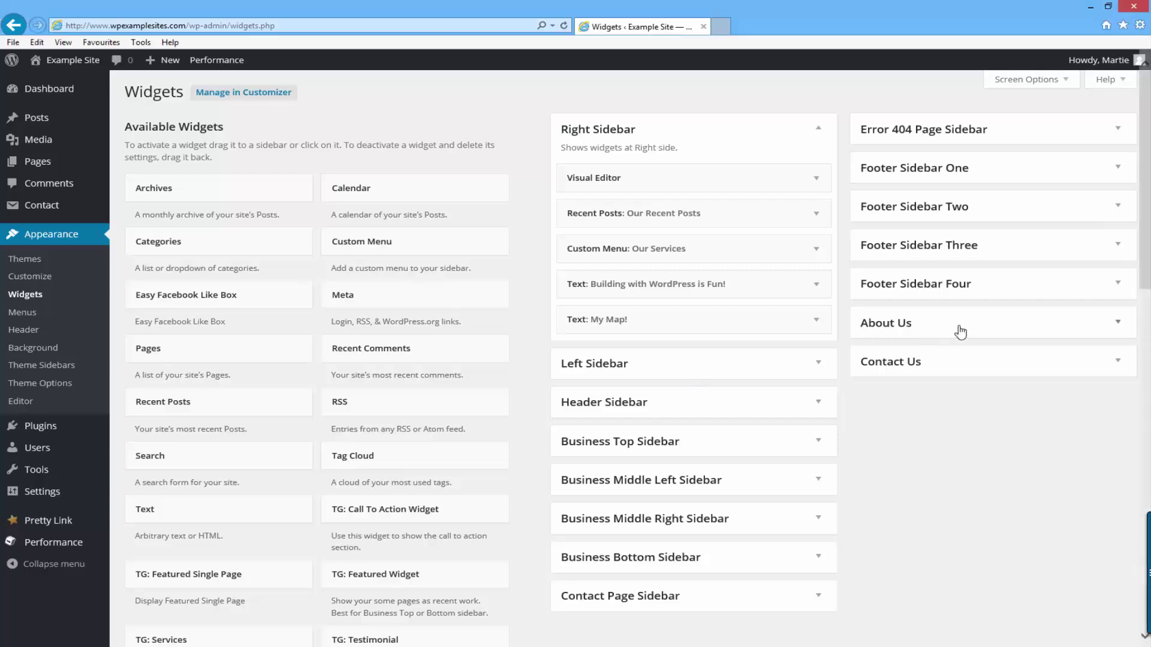
pyautogui.click(941, 416)
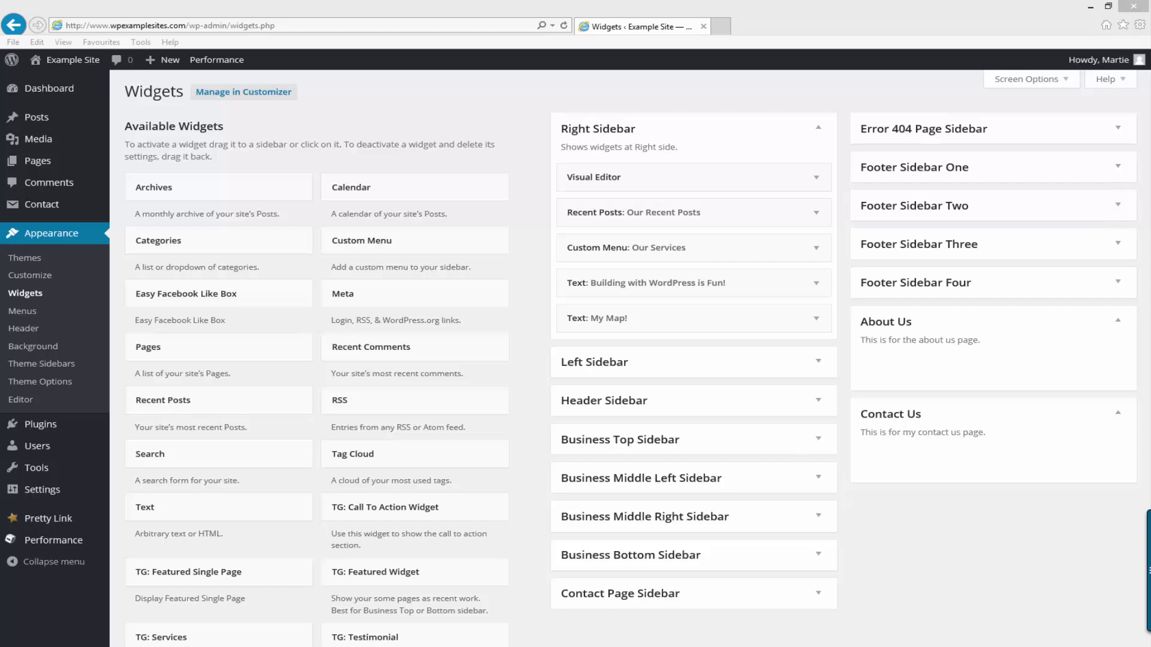
# Step: Add a Text widget titled 'About Us!' with some about-me text to the About Us sidebar and save it
pyautogui.moveTo(227, 509); pyautogui.dragTo(959, 360)
pyautogui.click(899, 420)
pyautogui.write('A')
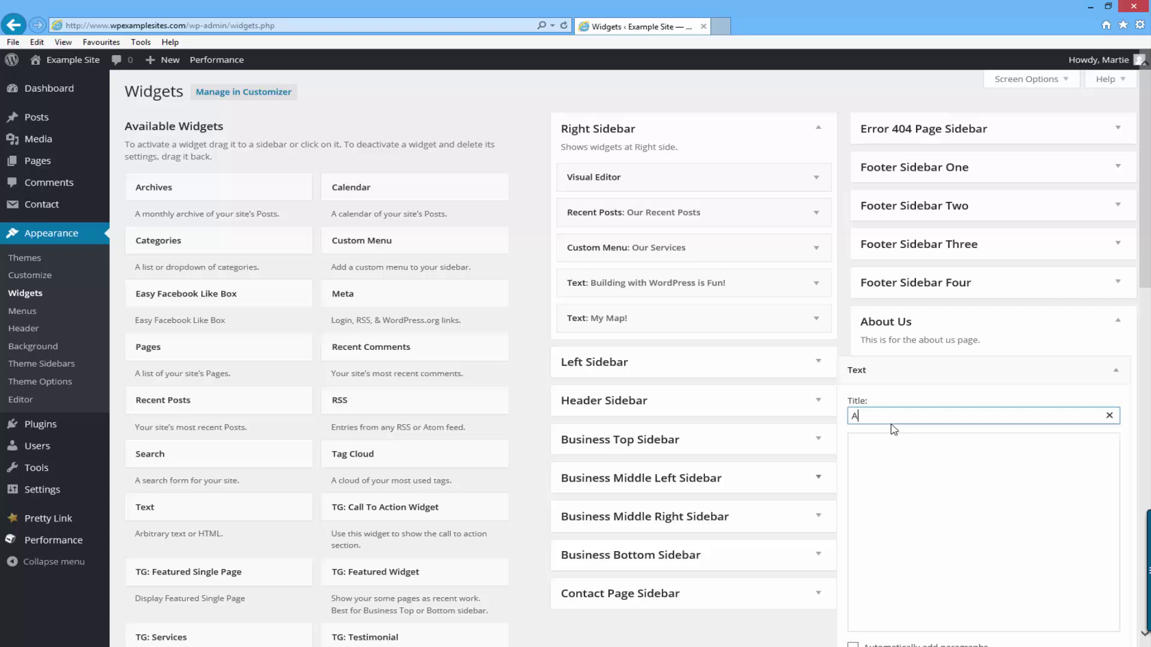
pyautogui.write('bout Us!')
pyautogui.press('Tab')
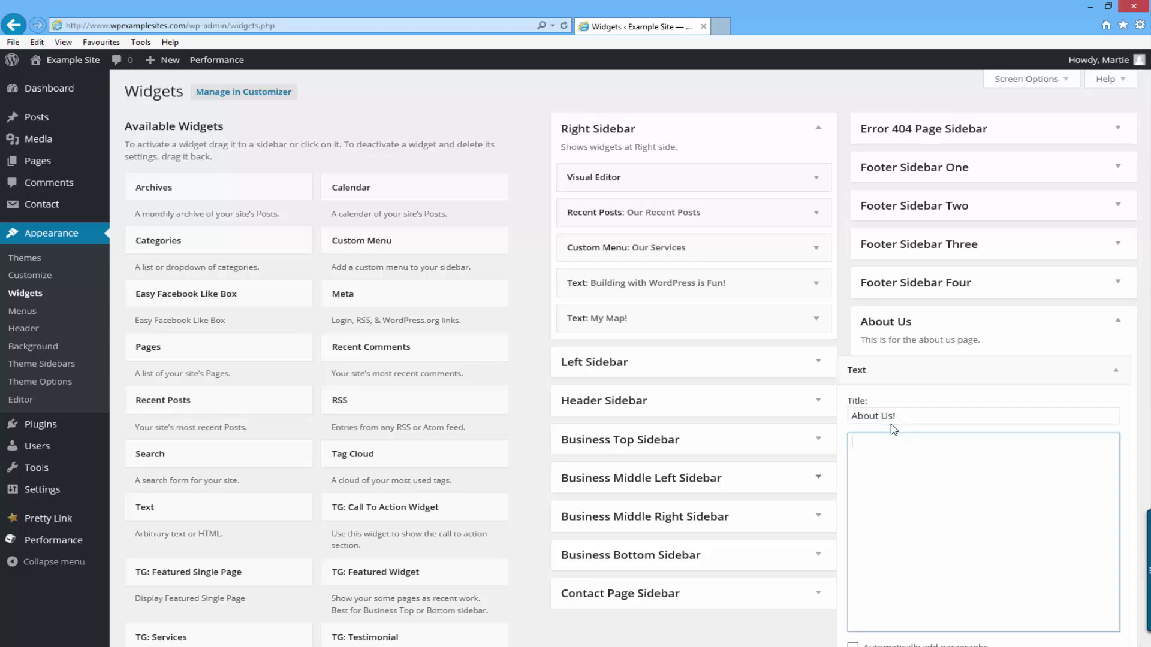
pyautogui.write('This is some random text about me and my website.')
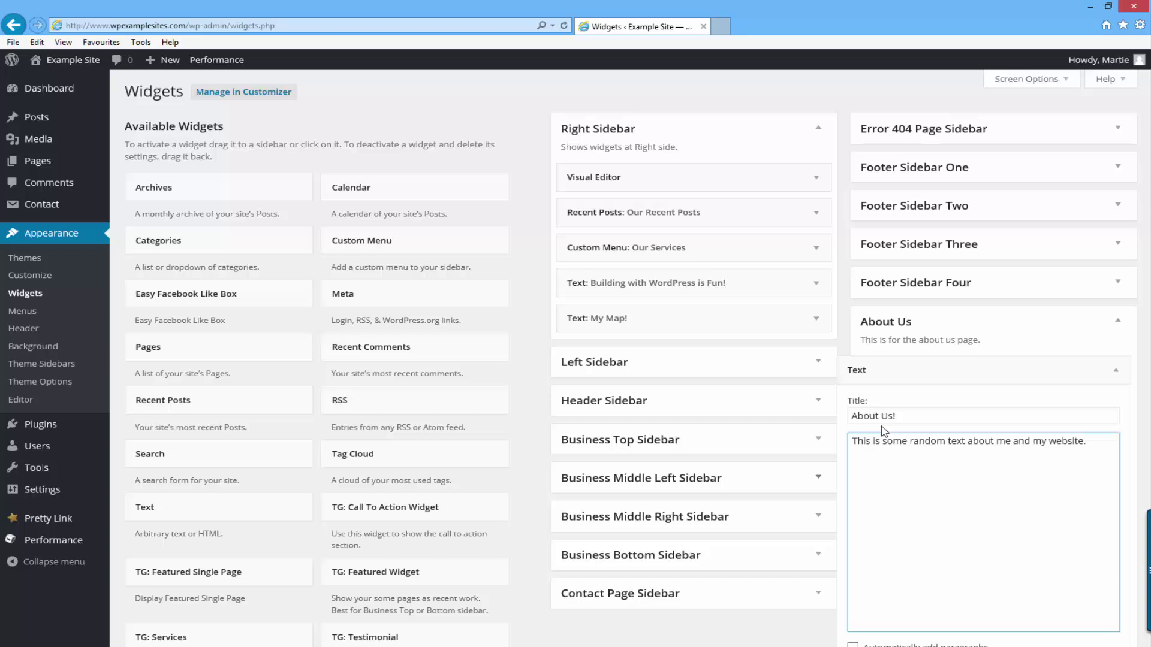
pyautogui.scroll(-3, 885, 431)
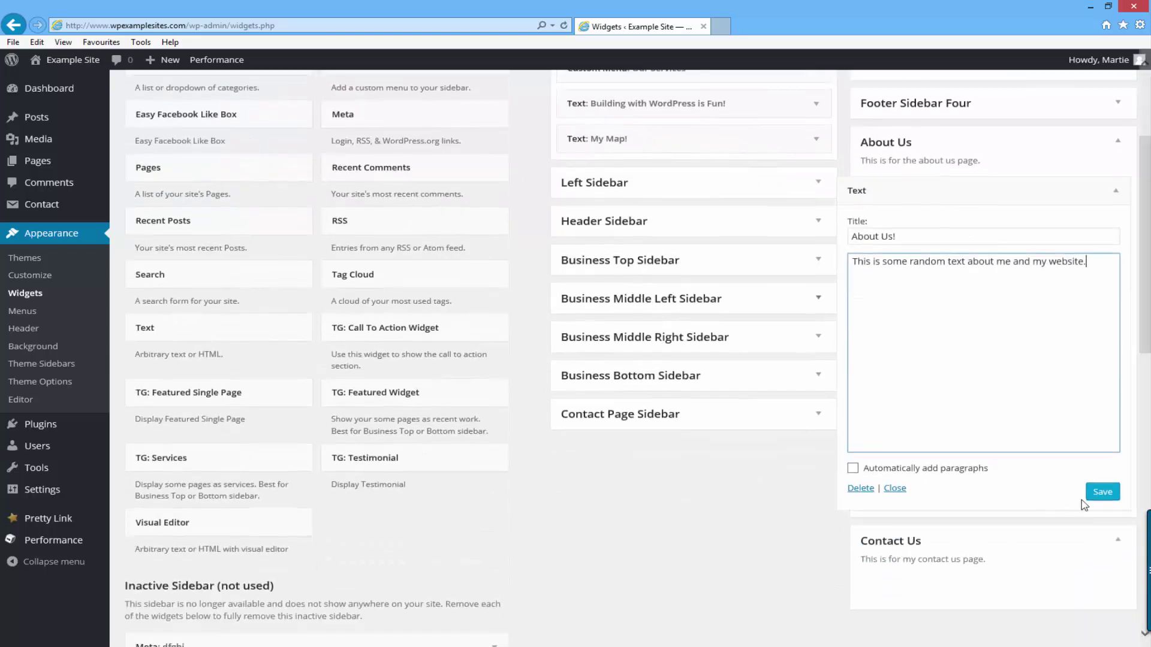
pyautogui.click(1091, 493)
pyautogui.click(1116, 191)
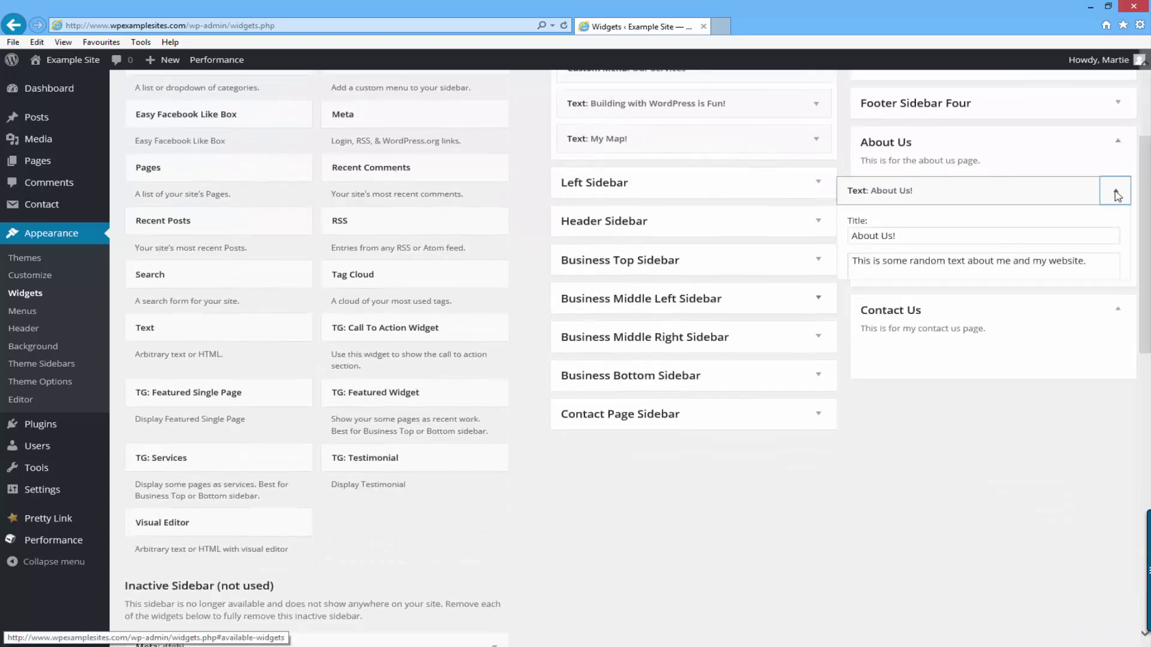
pyautogui.scroll(2, 449, 442)
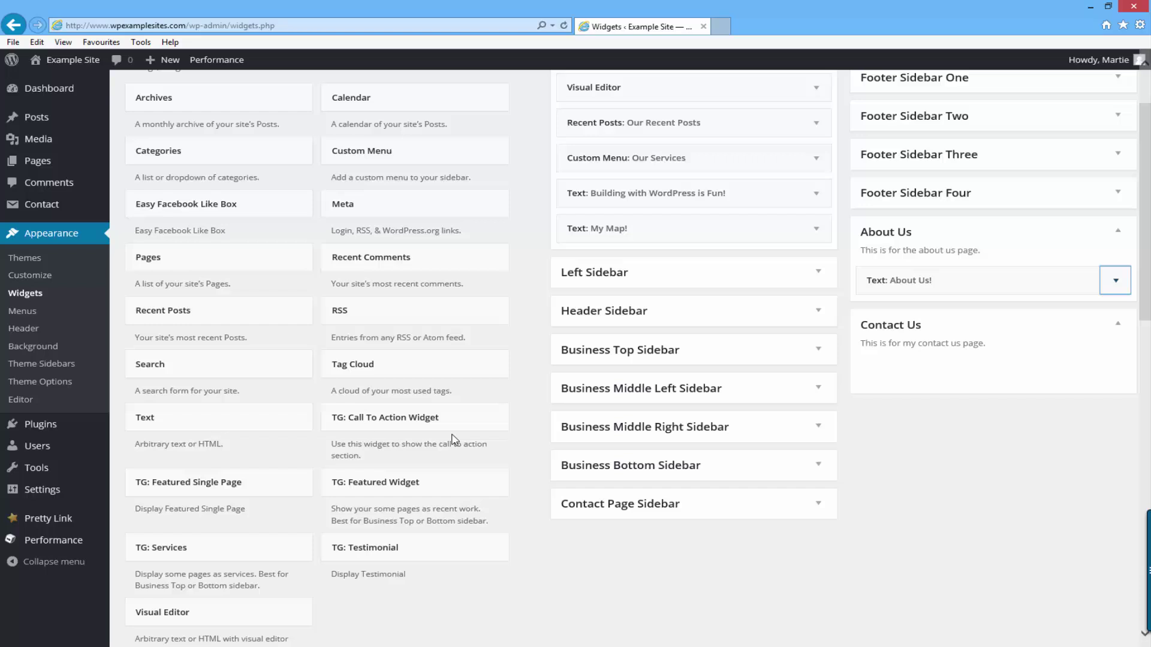
# Step: Add a Custom Menu widget titled 'My Menu' showing Our Services, and save it
pyautogui.moveTo(411, 150); pyautogui.dragTo(946, 320)
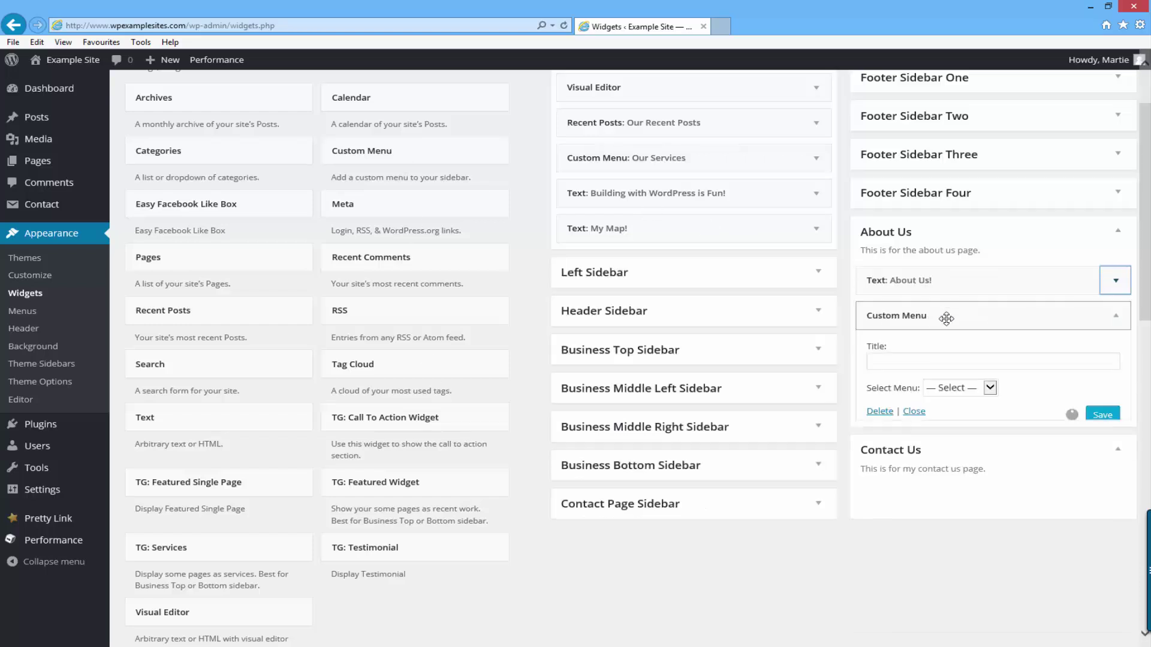
pyautogui.click(939, 361)
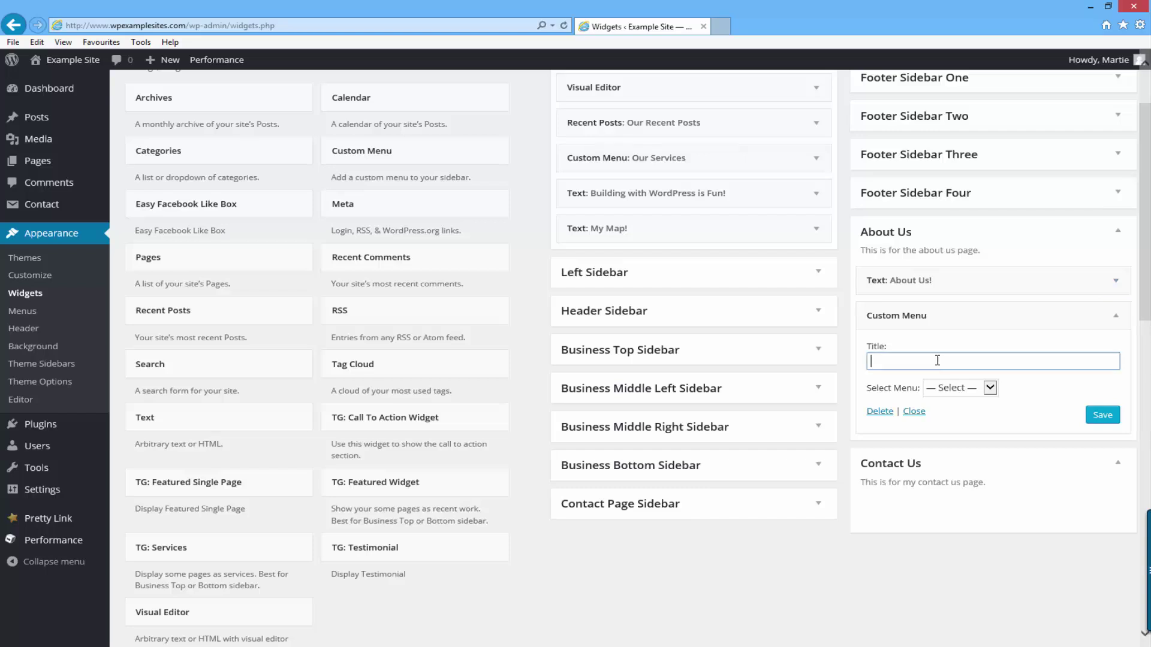
pyautogui.write('My Menu')
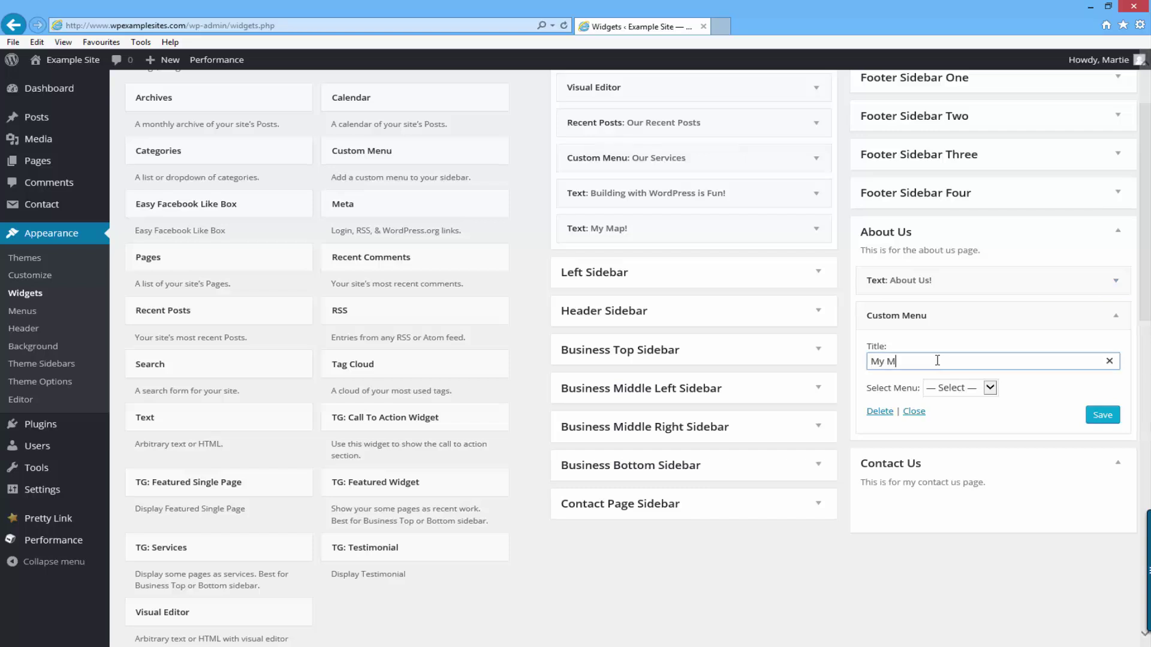
pyautogui.click(958, 387)
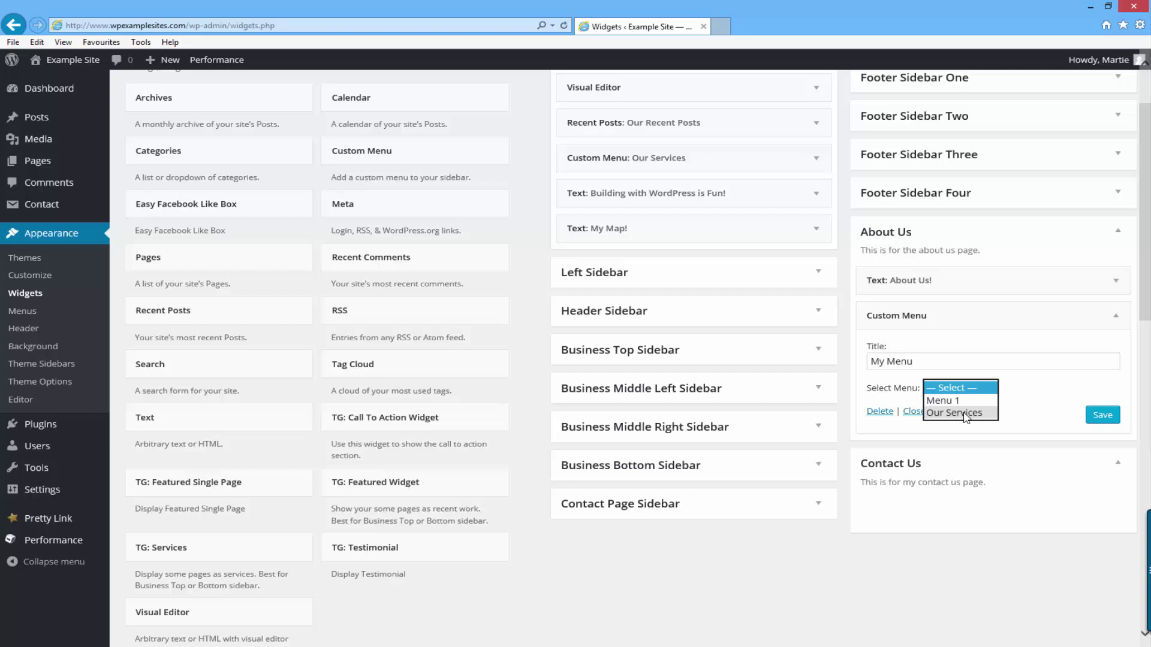
pyautogui.click(962, 413)
pyautogui.click(1100, 415)
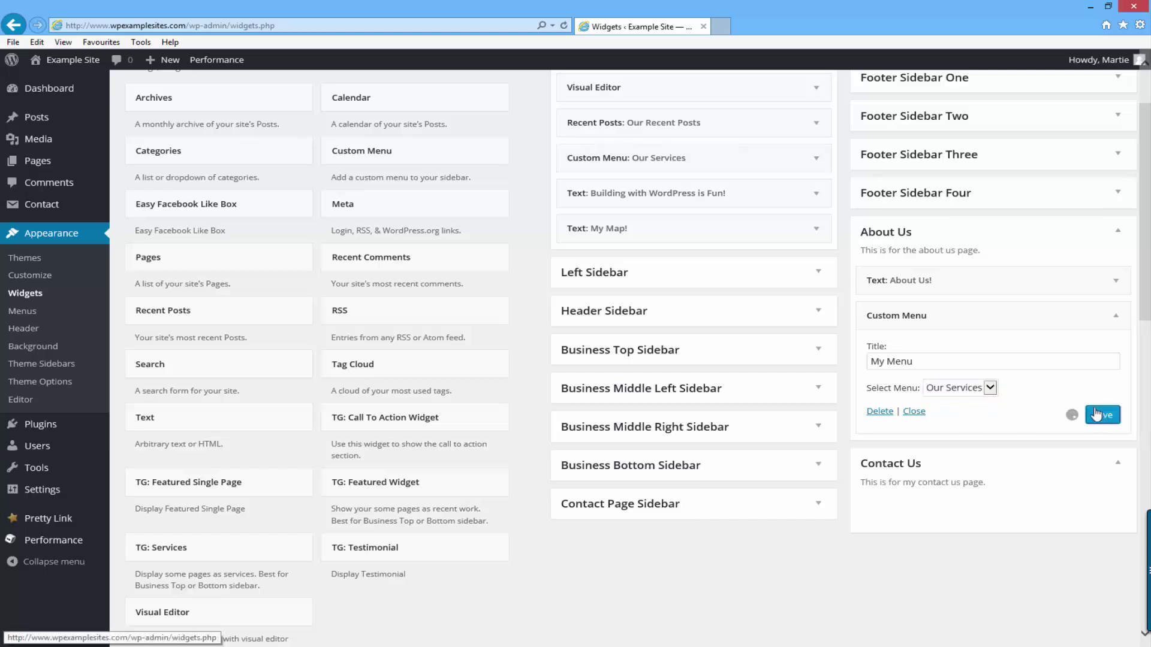
pyautogui.click(1119, 317)
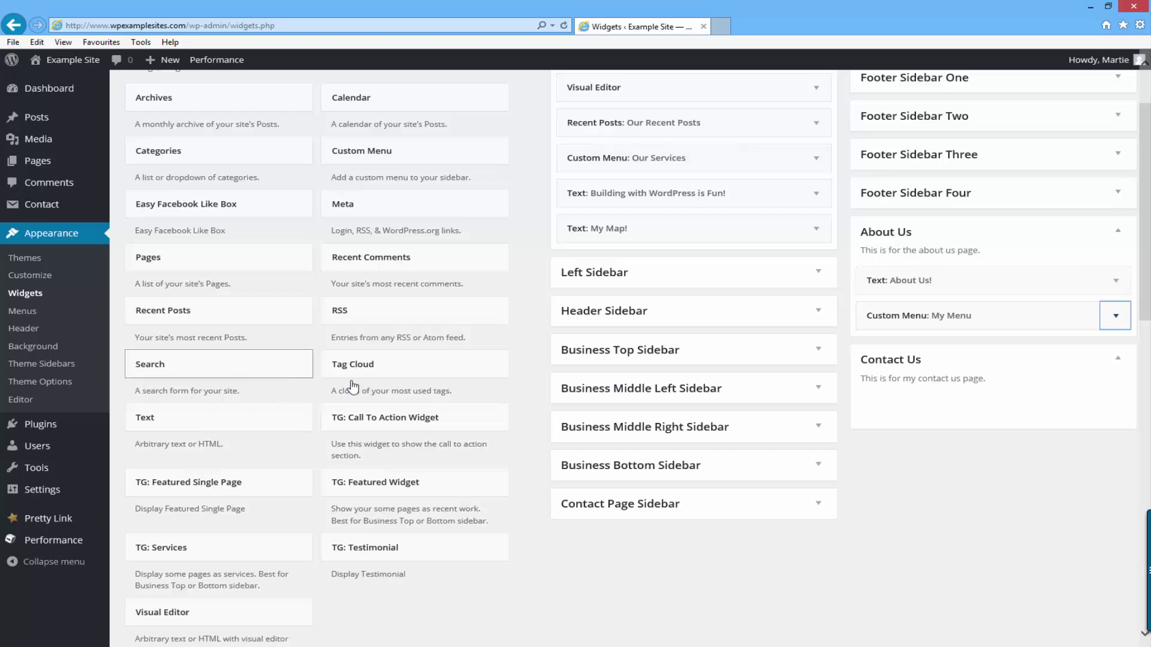
# Step: Add a Search widget titled 'Search' to the Contact Us sidebar and save it
pyautogui.moveTo(247, 375); pyautogui.dragTo(972, 398)
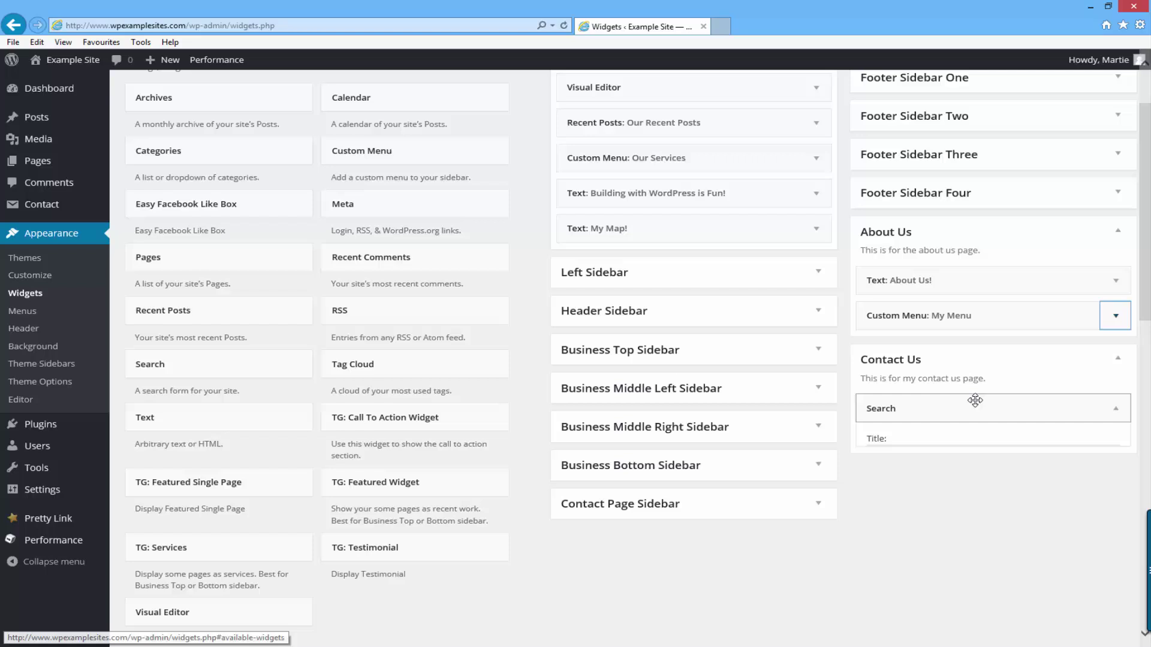
pyautogui.click(902, 456)
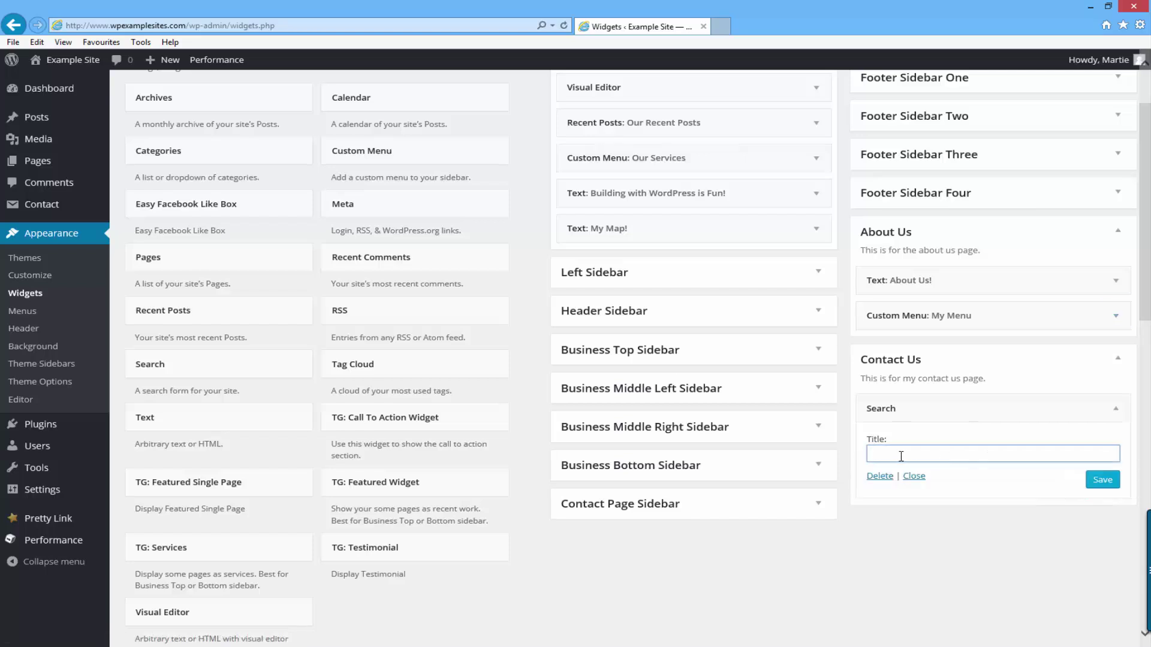
pyautogui.write('Search')
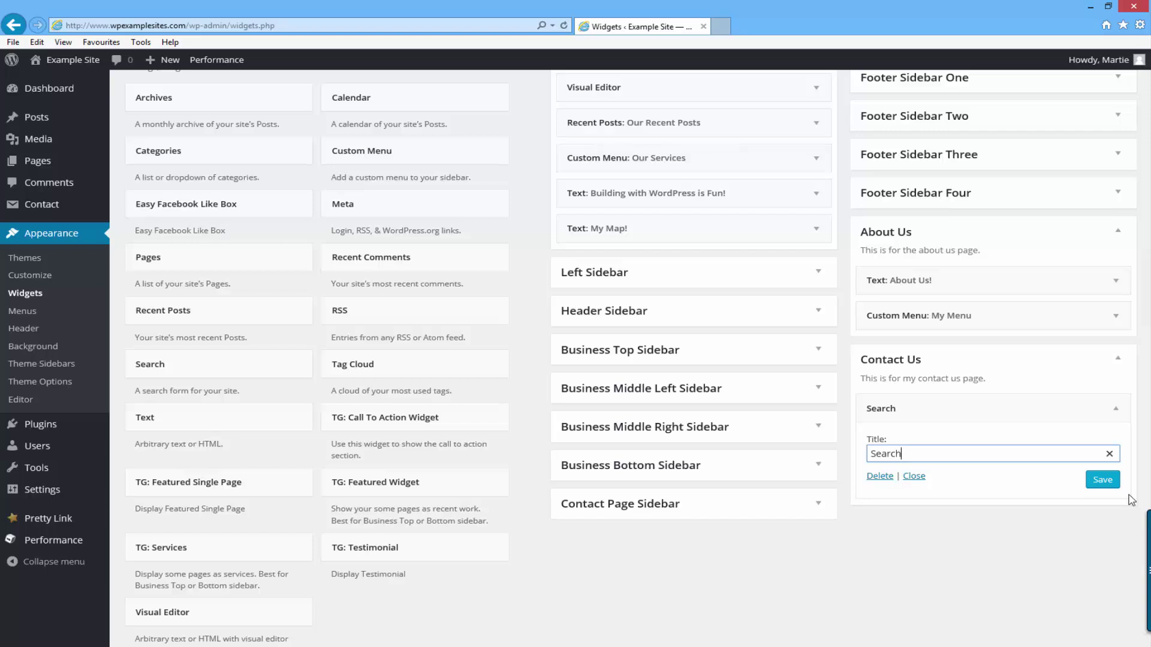
pyautogui.click(1102, 481)
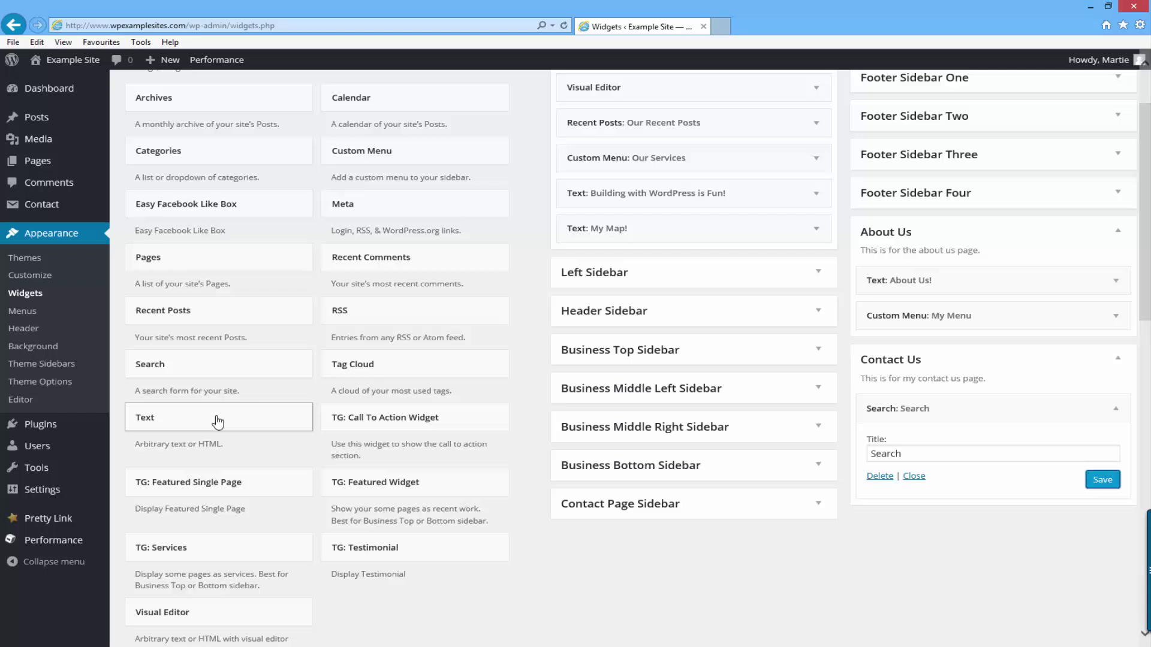
# Step: Add a Text widget titled 'This is my contact us page' with random body text, and save it
pyautogui.moveTo(218, 423); pyautogui.dragTo(957, 517)
pyautogui.scroll(-2, 957, 517)
pyautogui.click(944, 474)
pyautogui.write('Th')
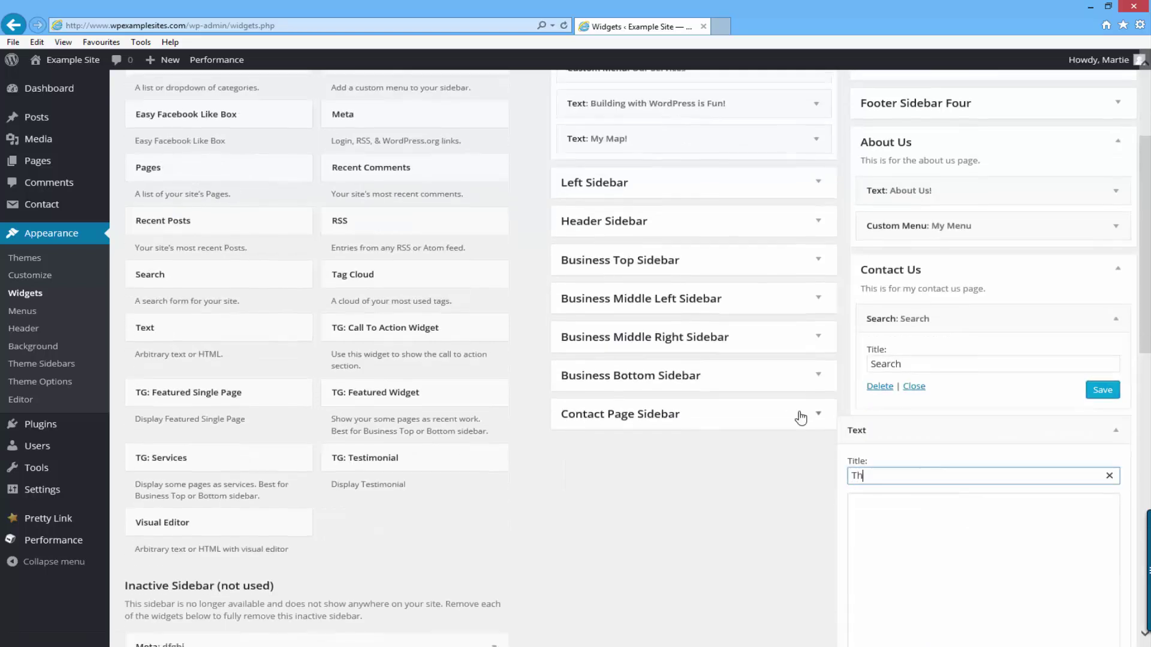
pyautogui.write('is is my contact us page')
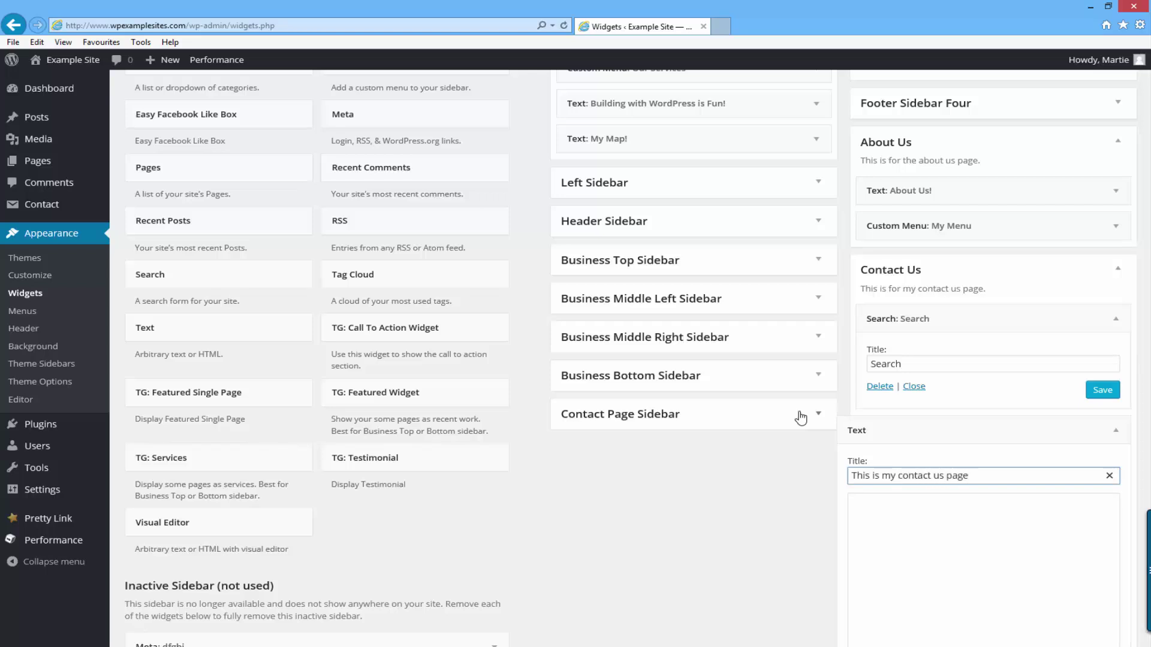
pyautogui.press('Tab')
pyautogui.write('He')
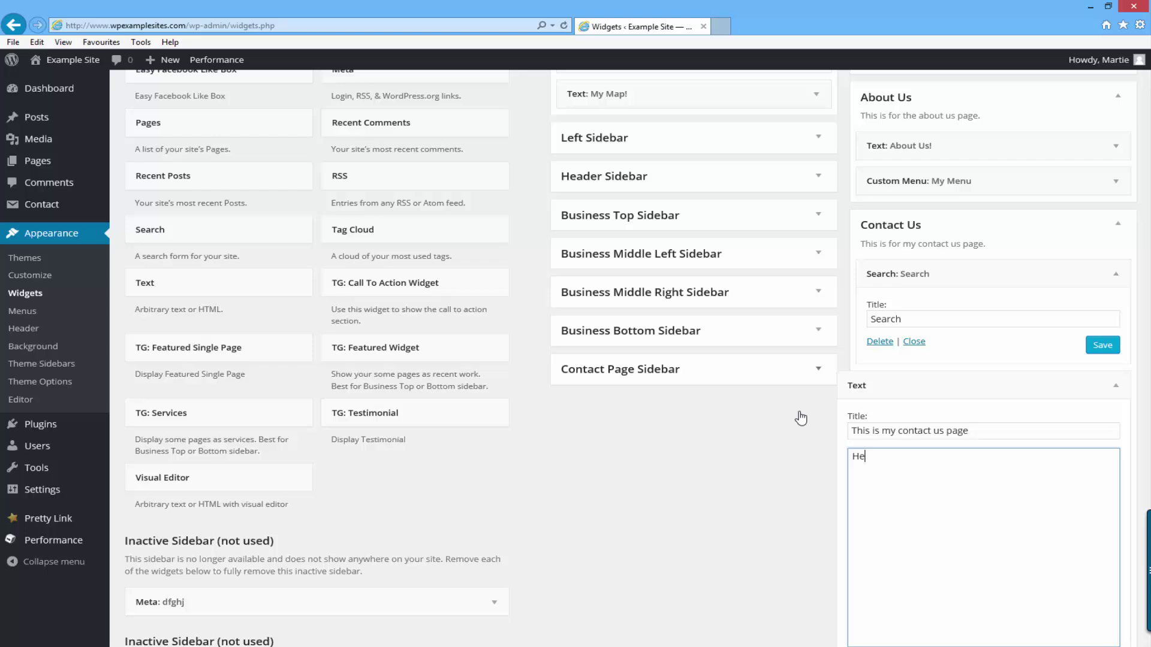
pyautogui.write('re is some random text.')
pyautogui.scroll(-3, 800, 418)
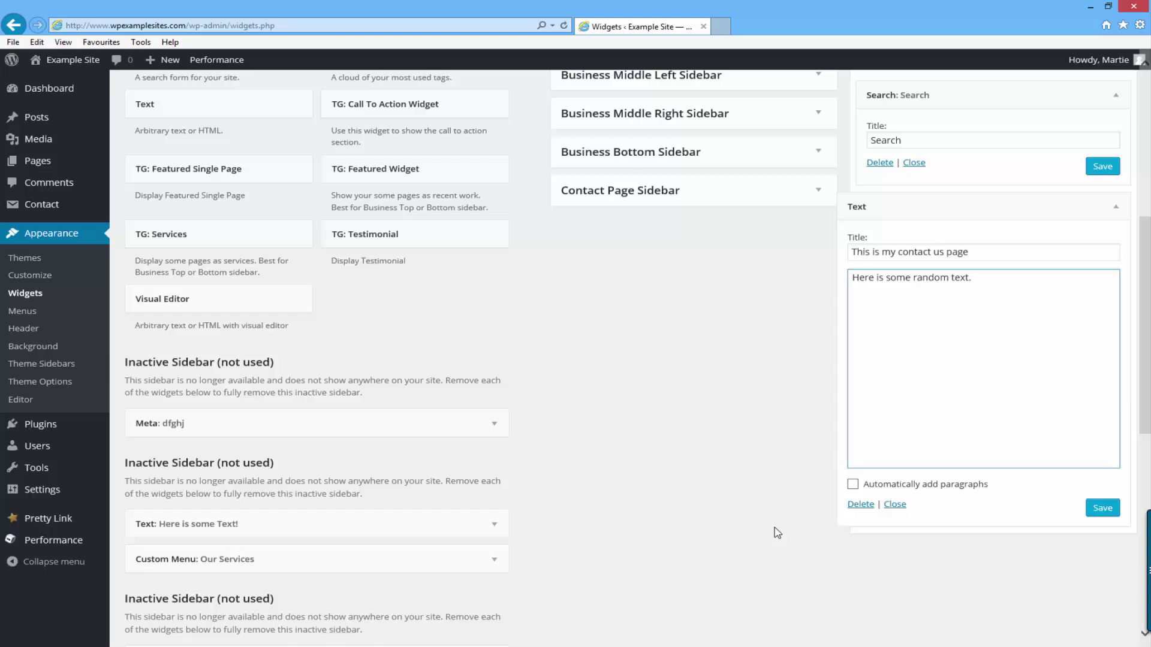
pyautogui.click(1102, 507)
pyautogui.scroll(4, 761, 326)
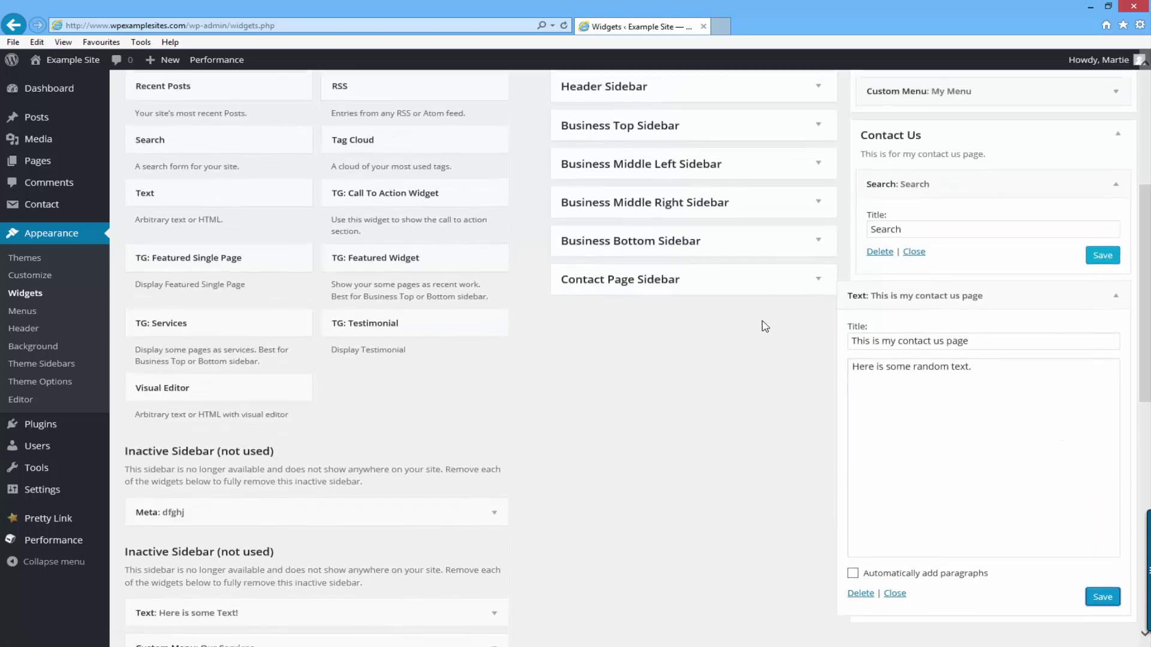
pyautogui.scroll(3, 763, 327)
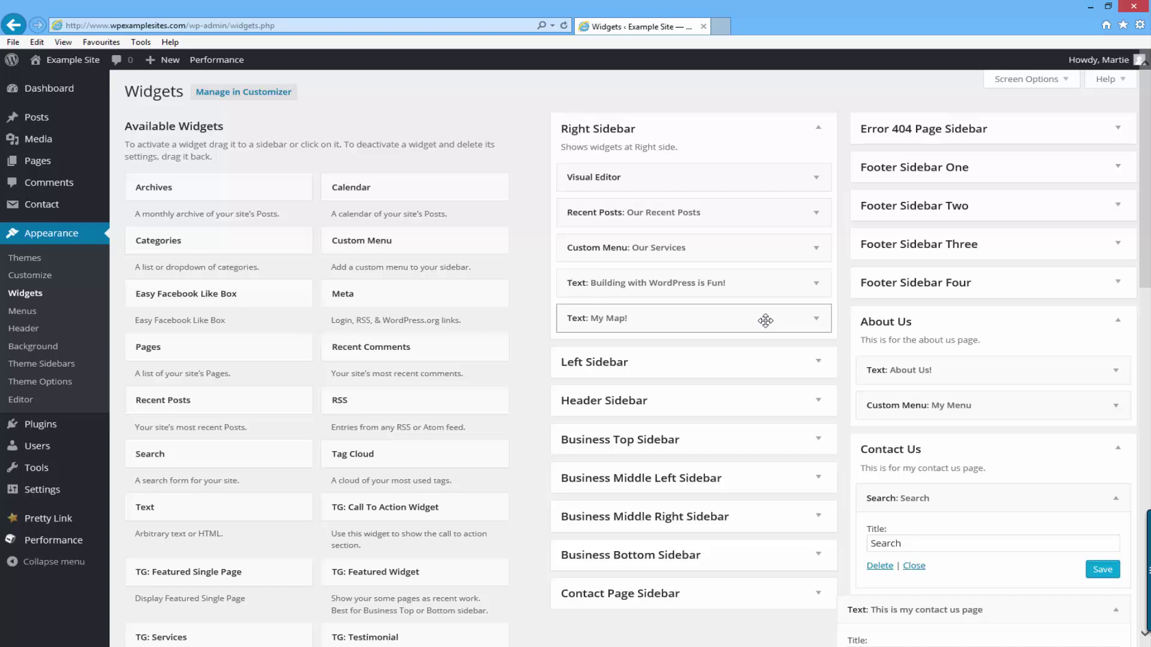
# Step: Open the live site and view the About Us and Contact Us pages with their custom sidebars
pyautogui.click(96, 66)
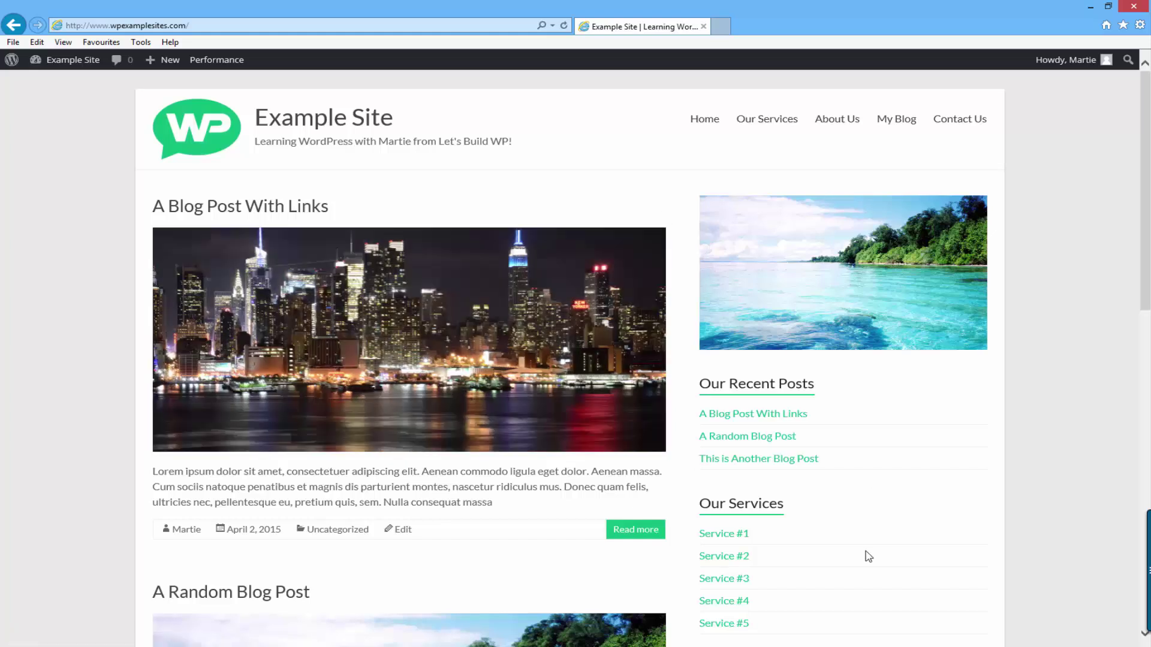
pyautogui.click(838, 128)
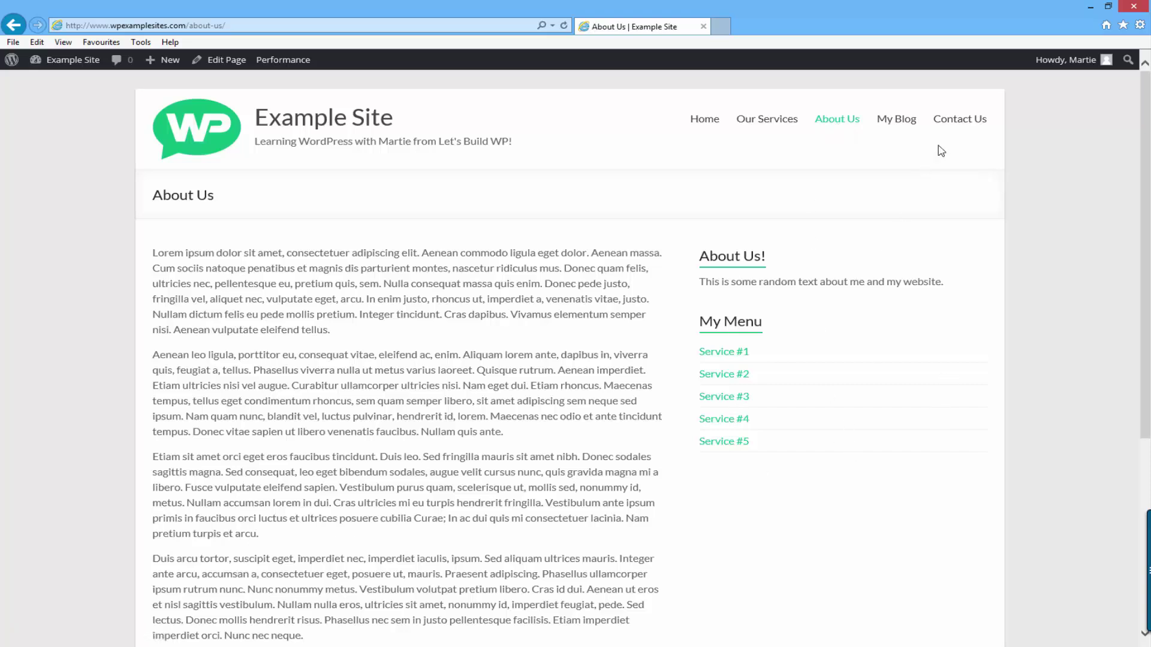
pyautogui.click(956, 128)
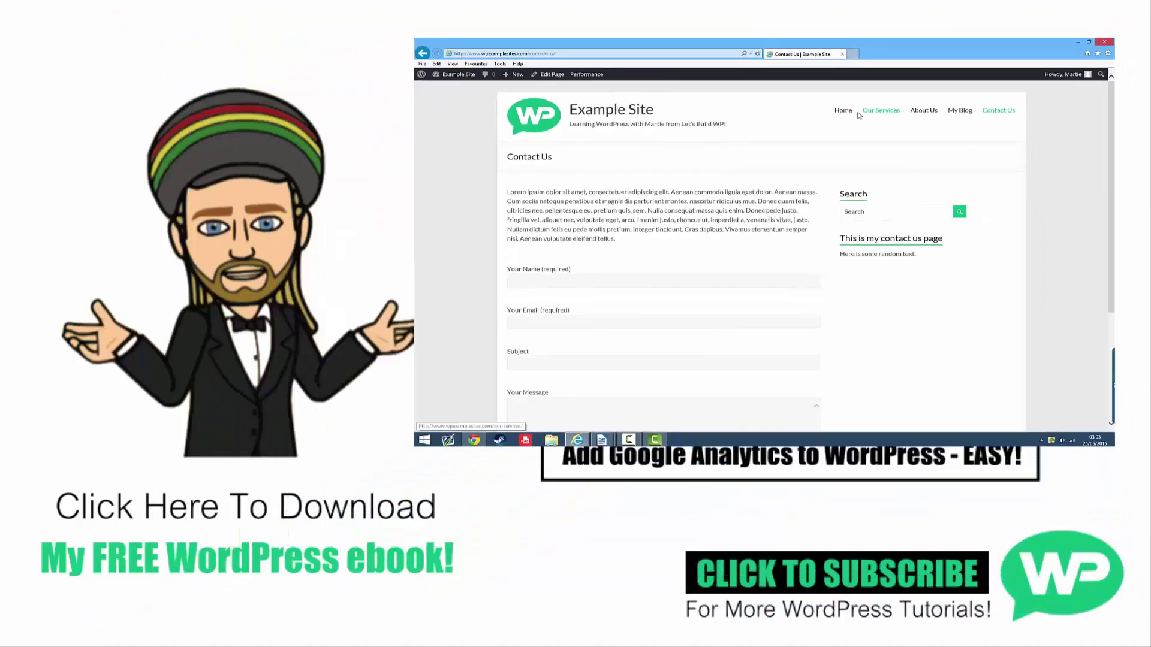
# Step: Return to the site's Home page from the navigation menu
pyautogui.click(868, 111)
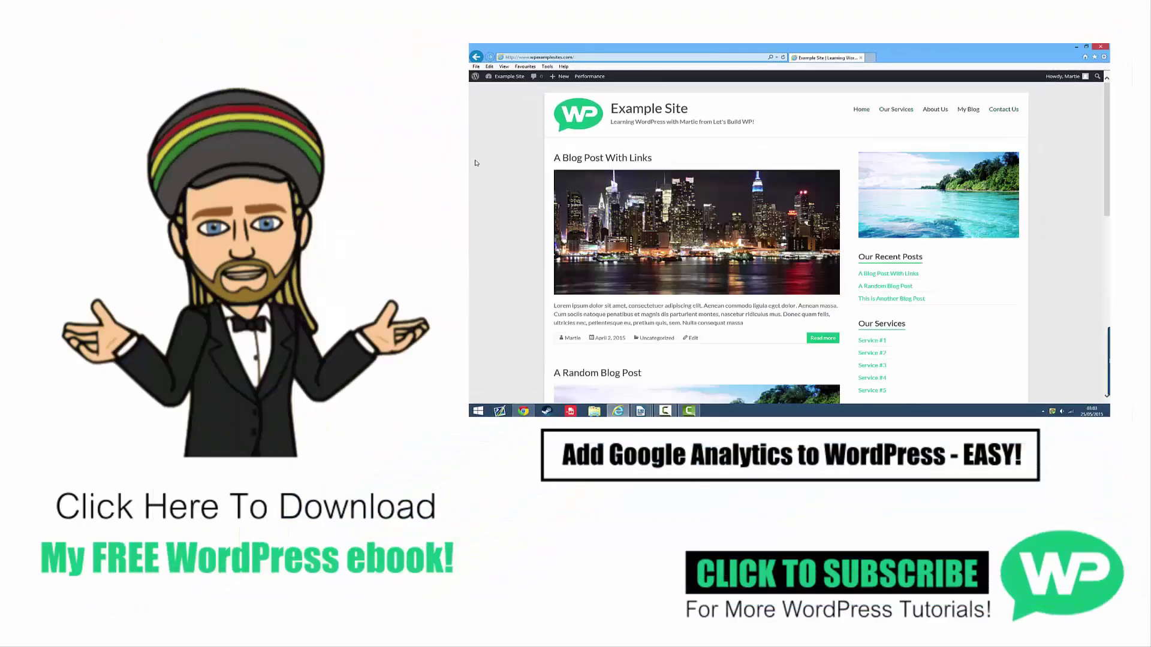